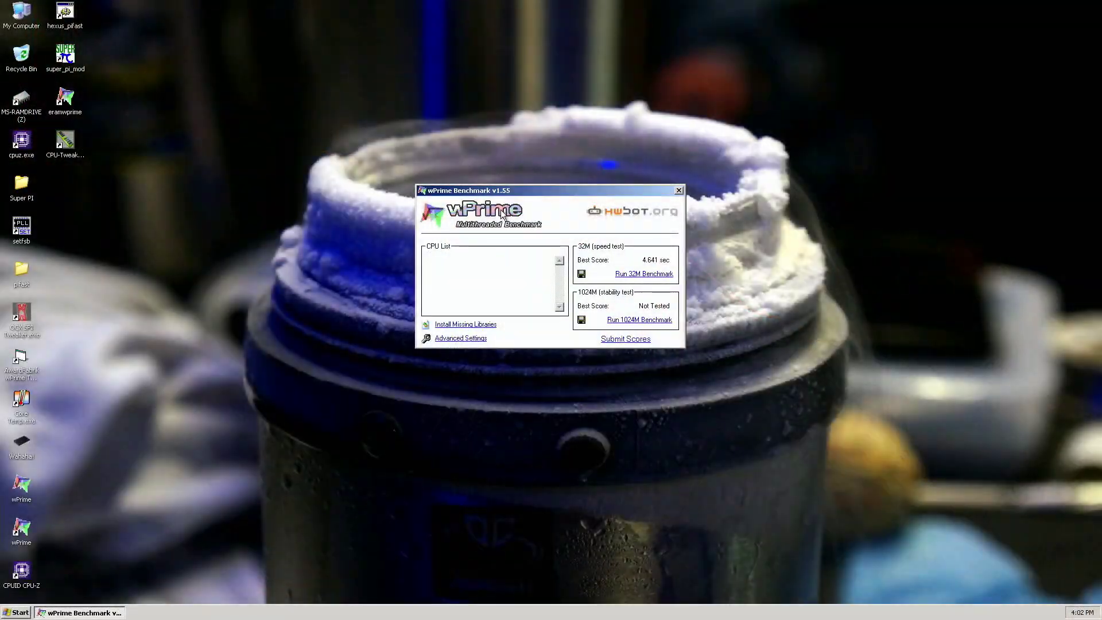
Apply a 247.4 MHz bus speed in SetFSB for roughly 5195 MHz CPU clock.
left_click_drag(534, 194, 739, 40)
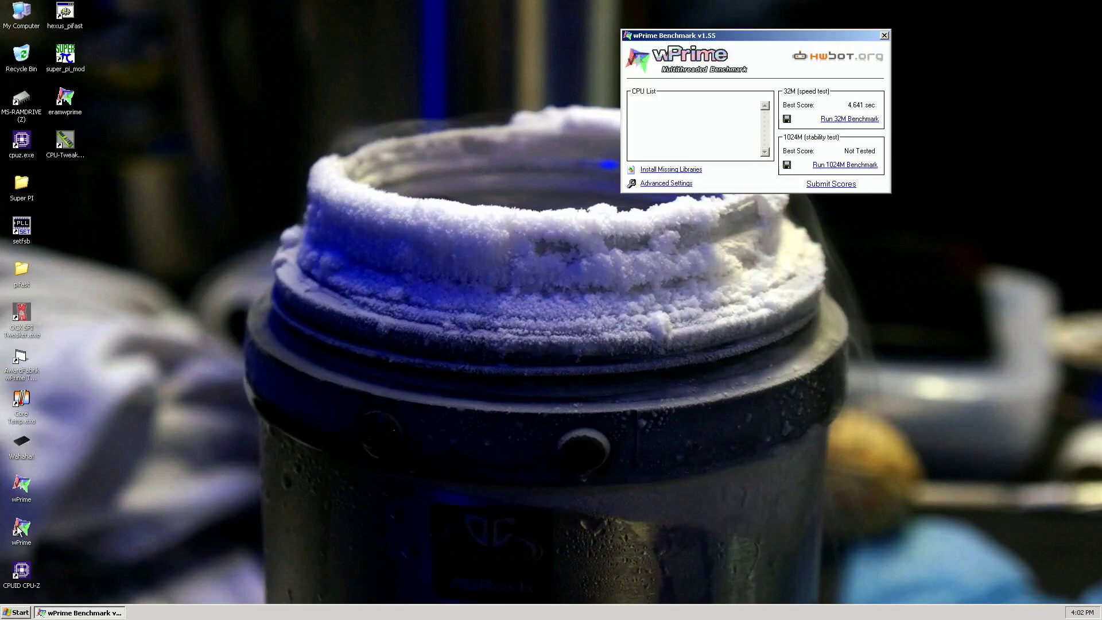
left_click(23, 233)
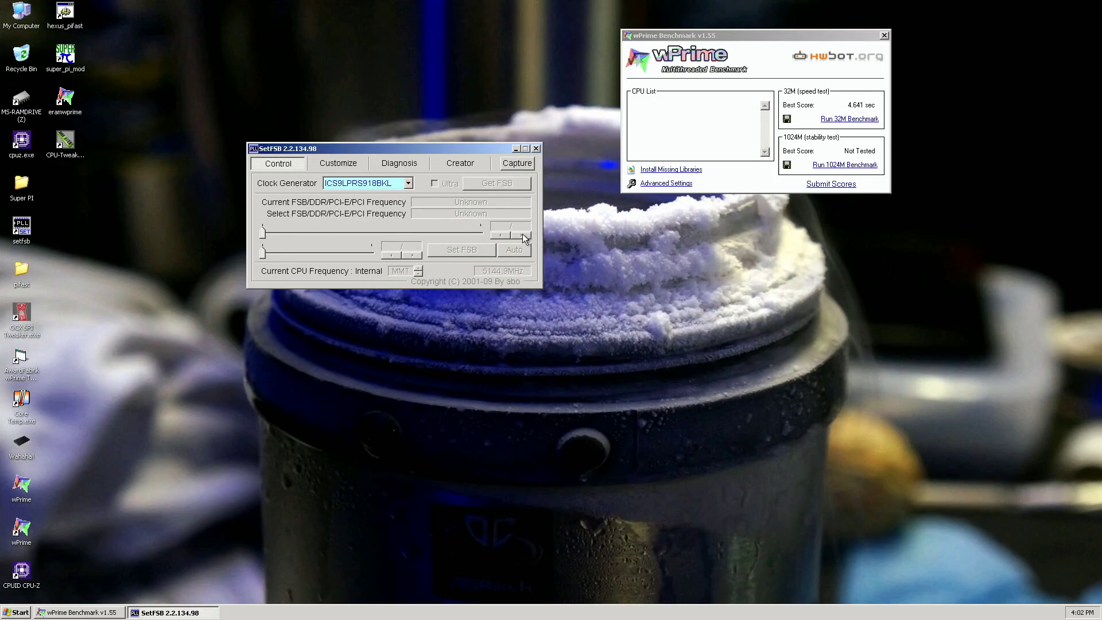
left_click(464, 251)
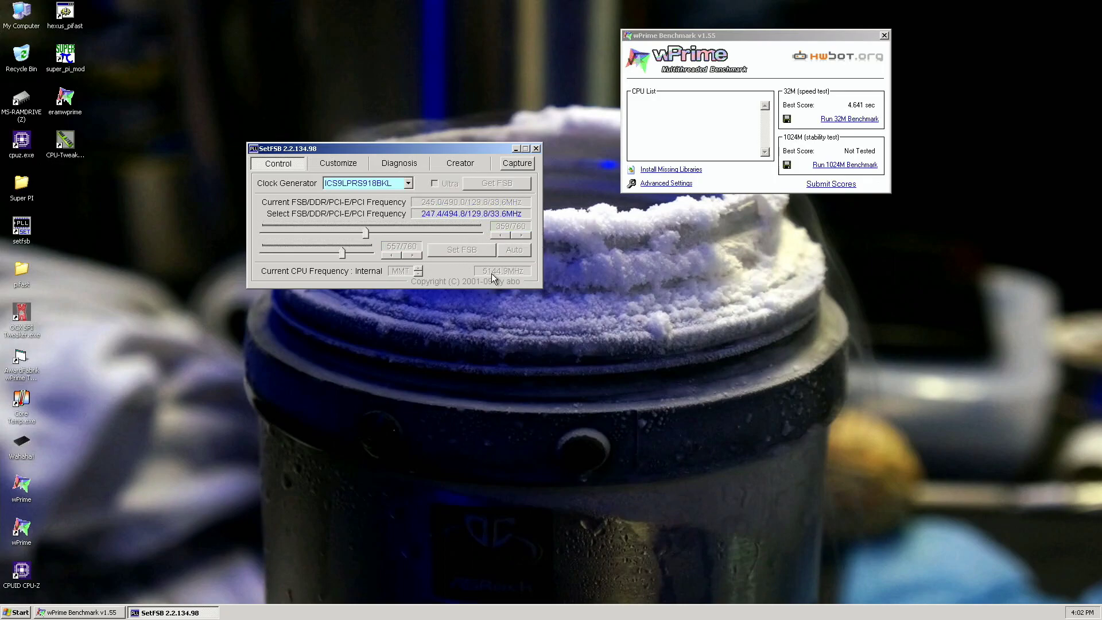
left_click(536, 148)
Launch the wPrime tweaker helper and run the 32M benchmark, scoring 4.609 seconds.
double_click(26, 353)
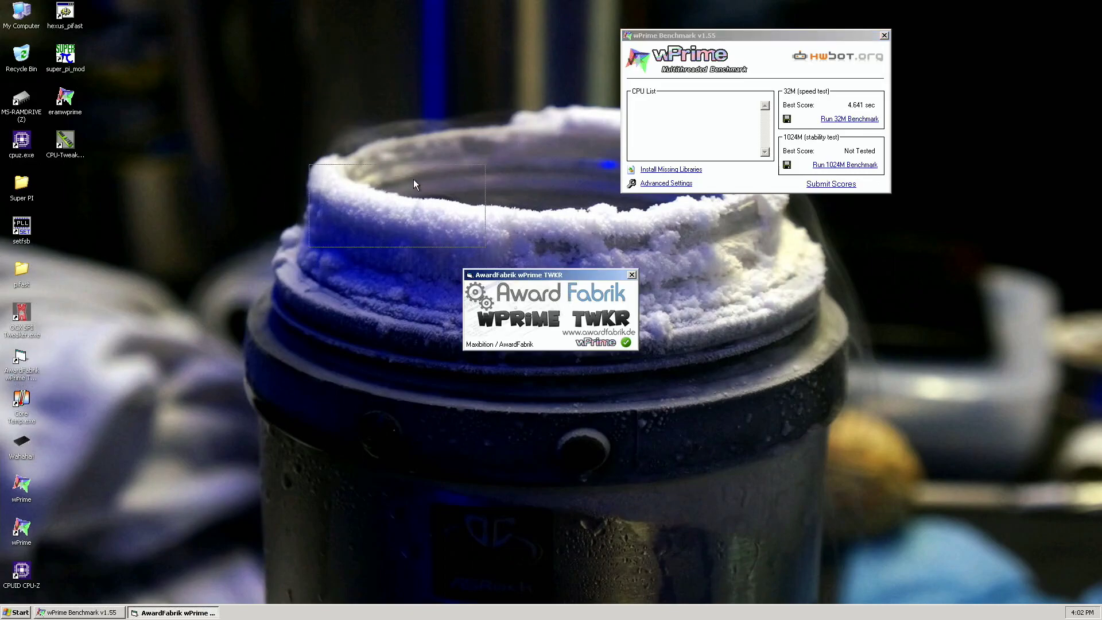
left_click_drag(566, 292, 355, 88)
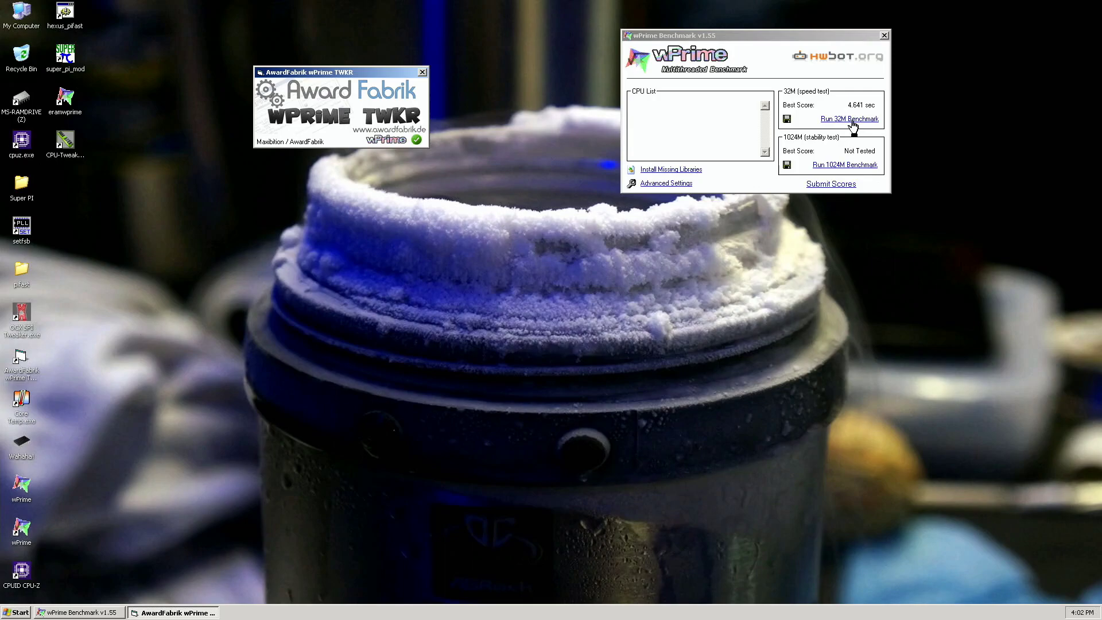
left_click(851, 121)
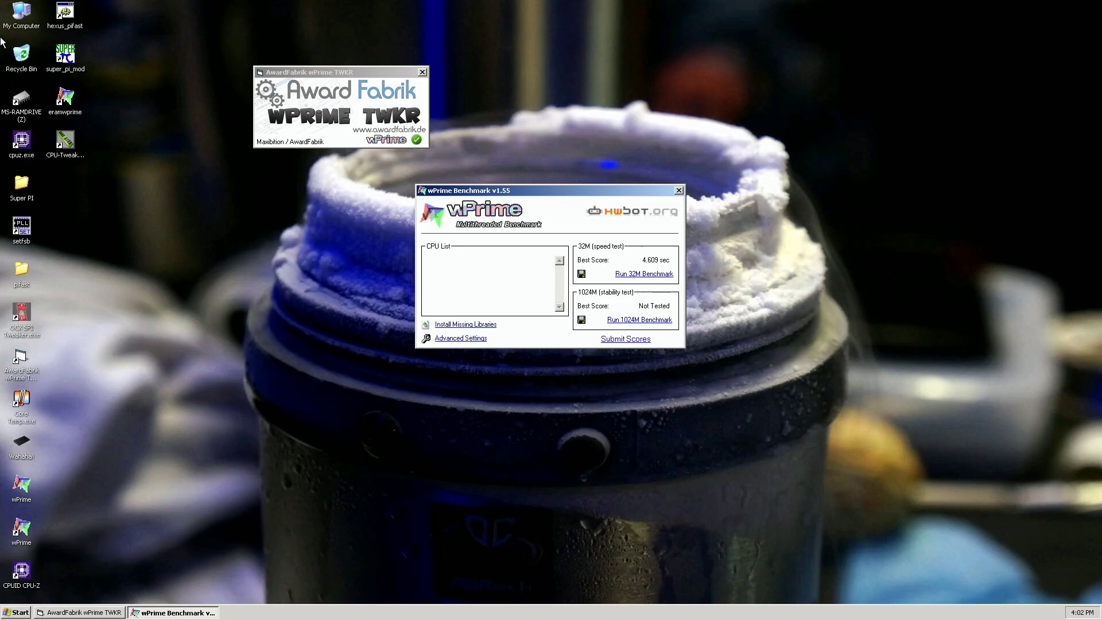
Bring up CPU-Z beside the result, then relaunch SetFSB for further tuning.
double_click(19, 138)
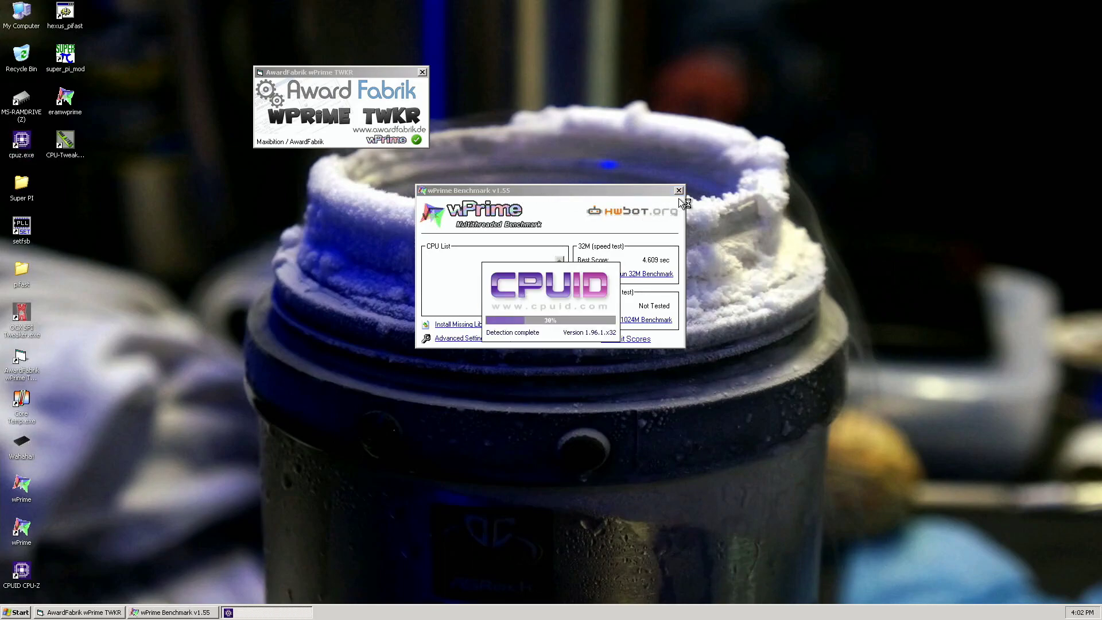
mouse_move(726, 155)
left_mouse_down()
mouse_move(819, 113)
mouse_move(845, 65)
left_mouse_up()
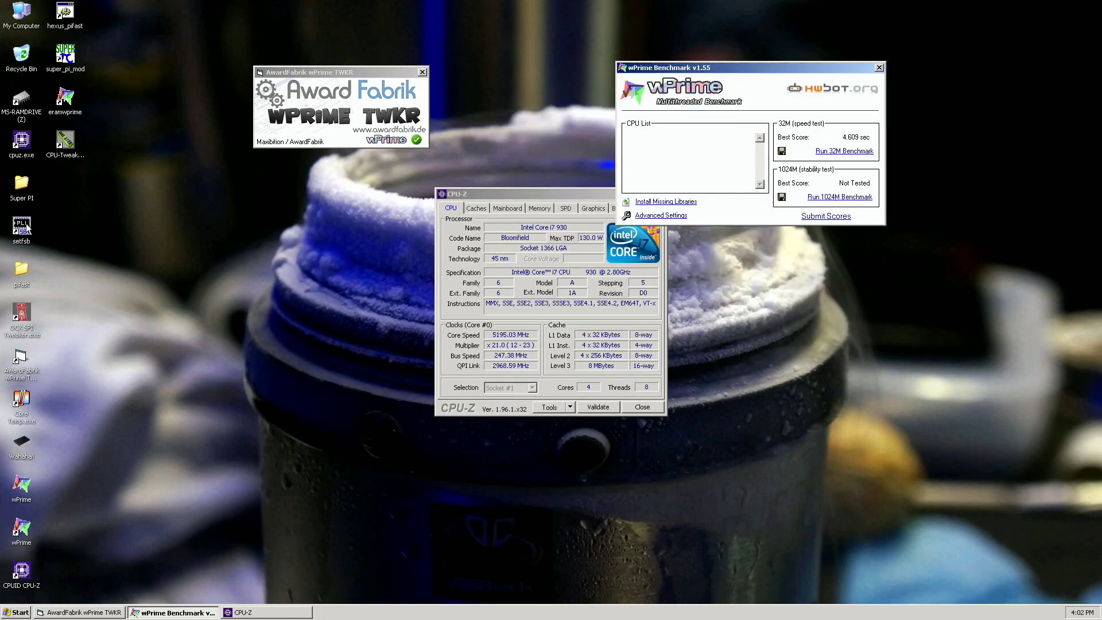
left_click(356, 247)
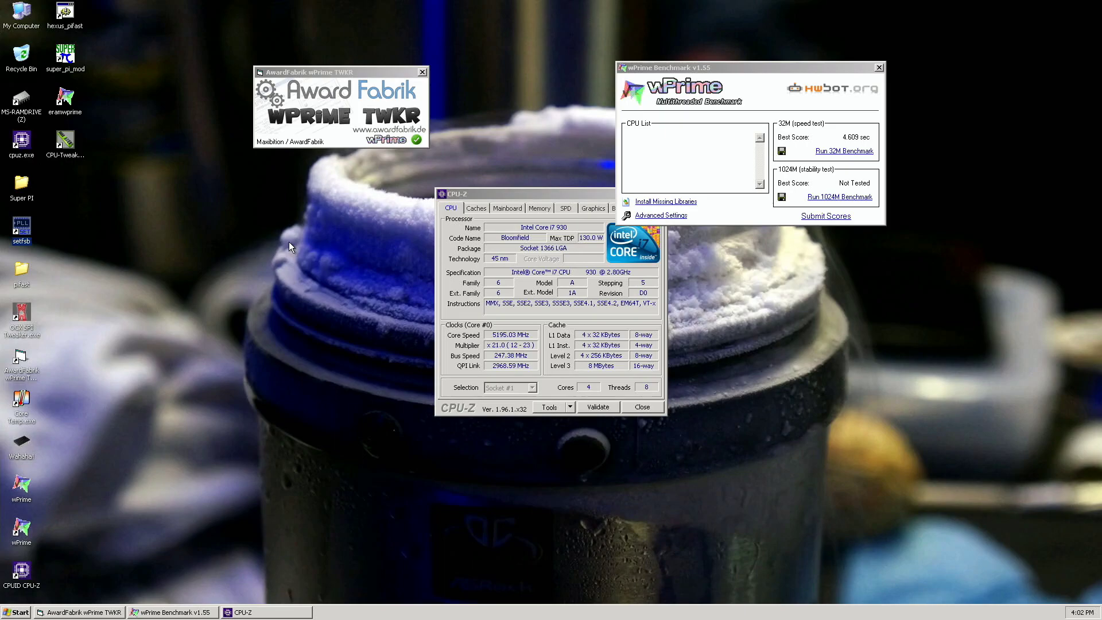
double_click(21, 228)
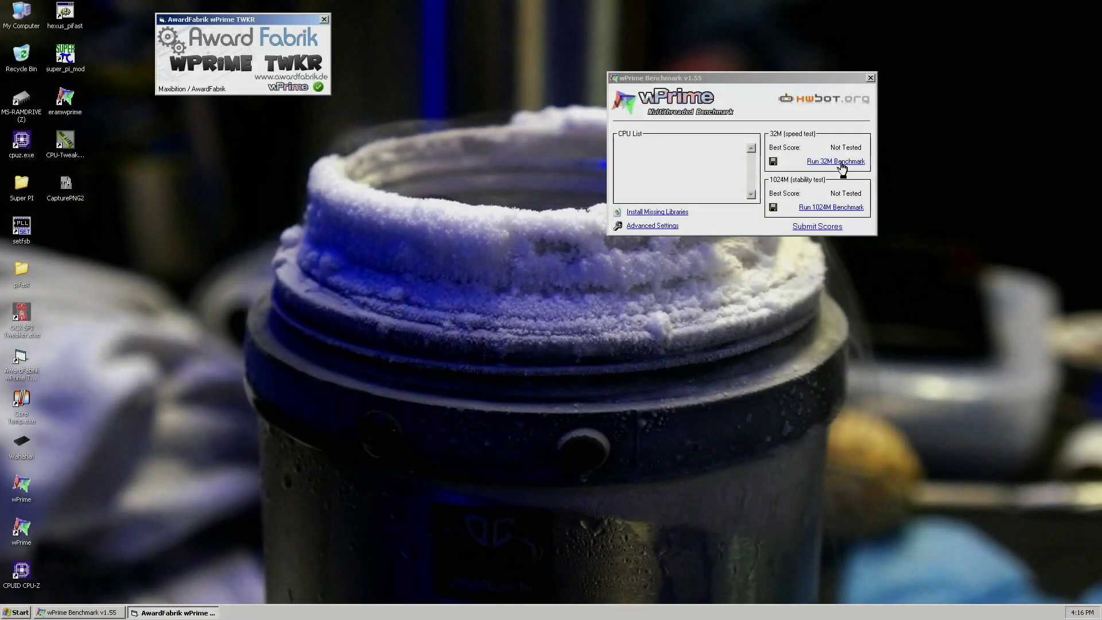
Run 32M once more, then raise the bus two steps to 256.1 MHz in SetFSB.
left_click(836, 162)
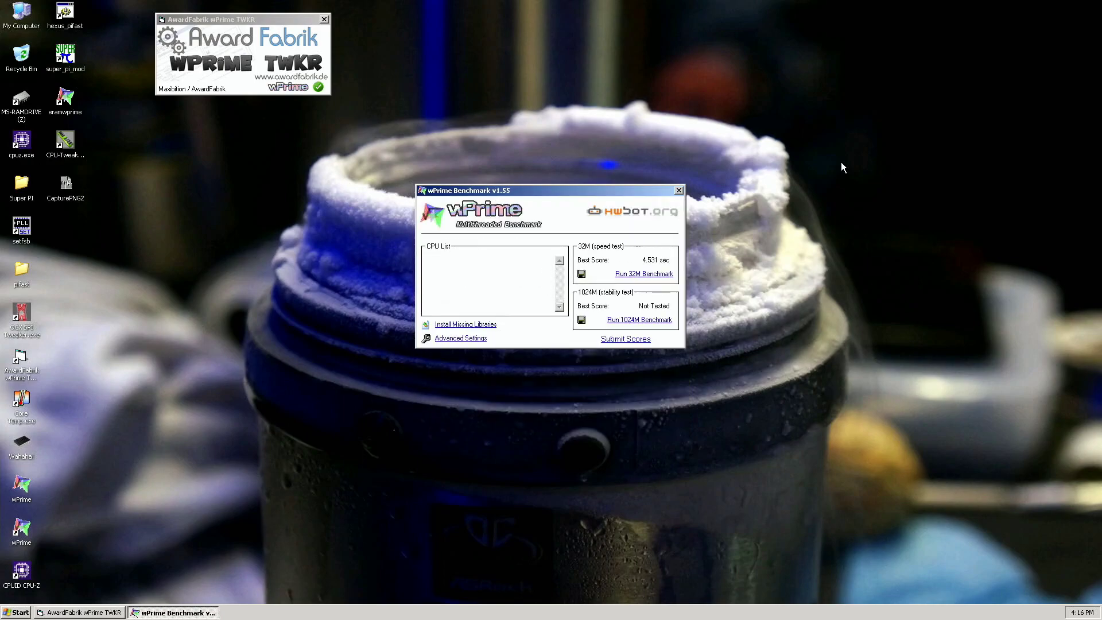
double_click(22, 228)
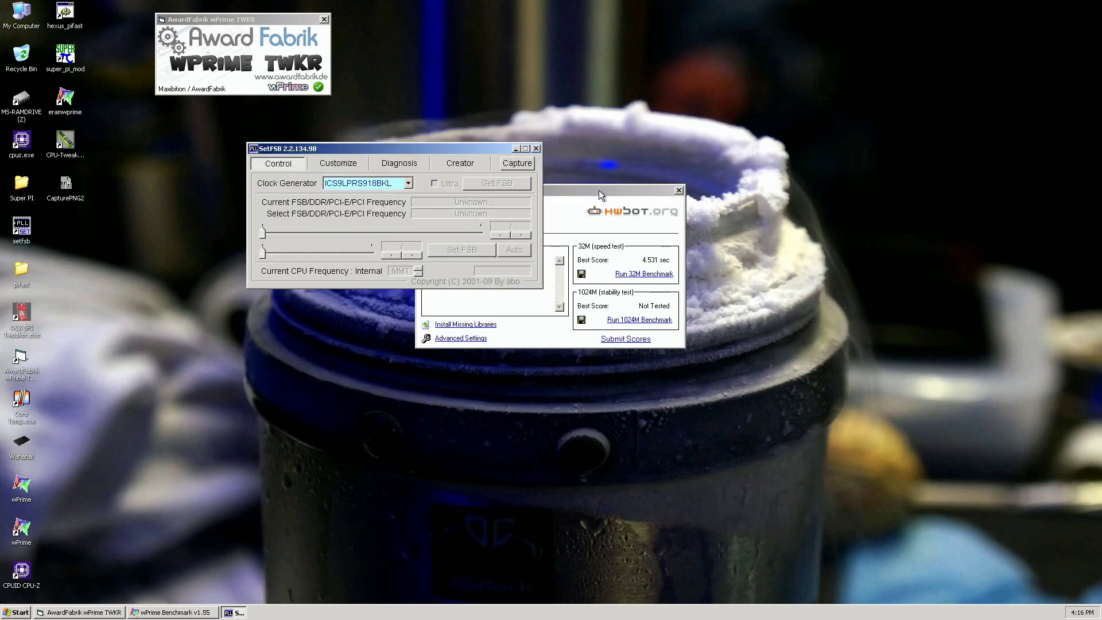
left_click_drag(580, 195, 797, 56)
left_click(496, 184)
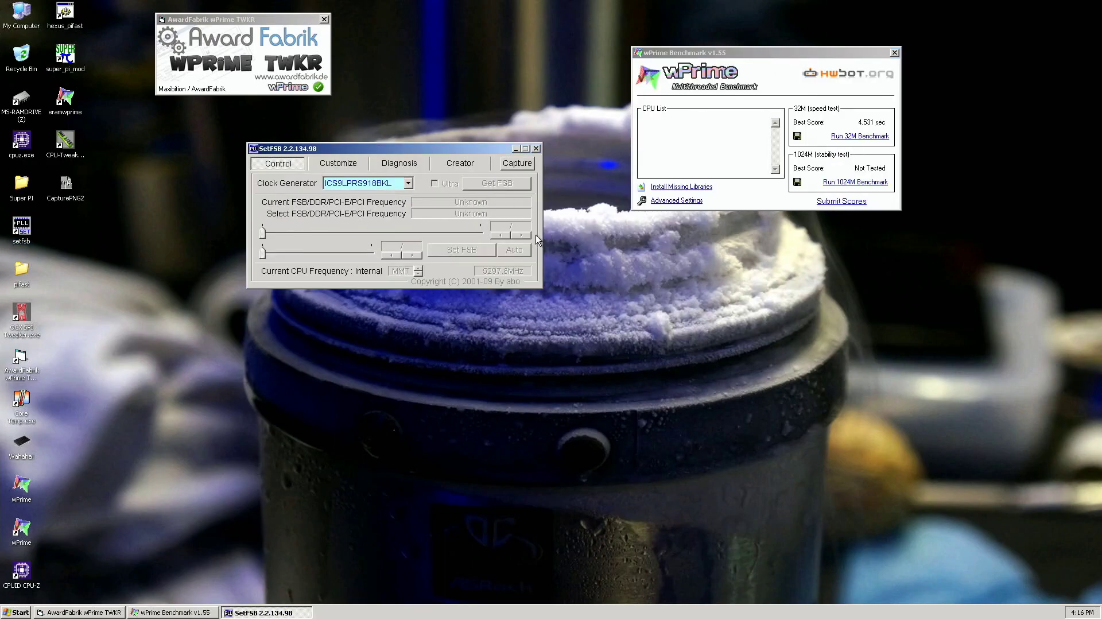
left_click(521, 235)
left_click(522, 236)
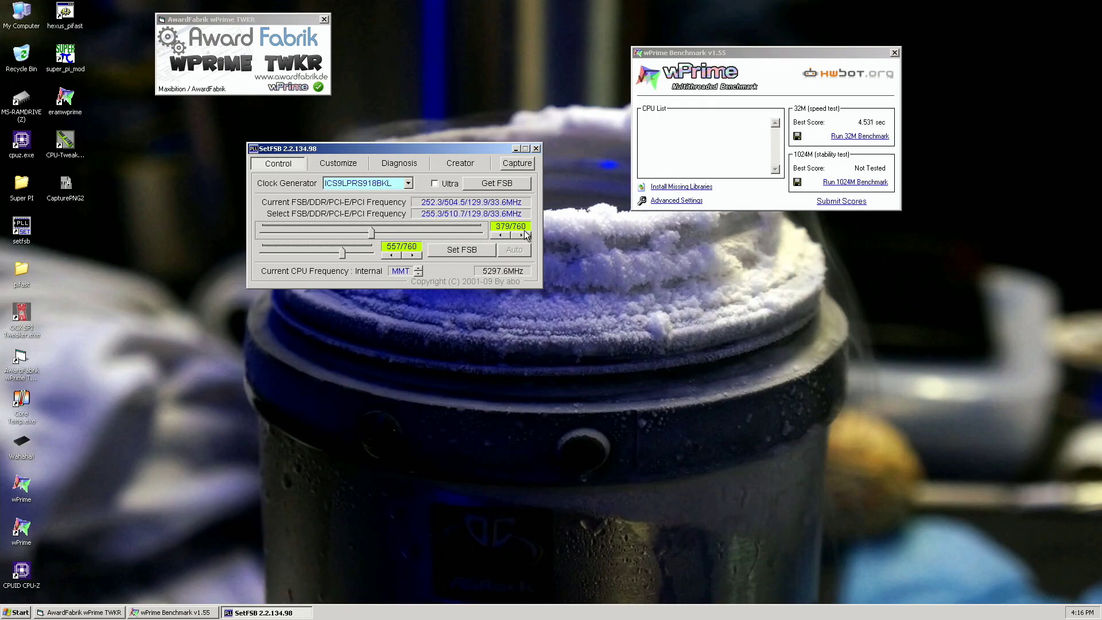
left_click(524, 236)
left_click(465, 250)
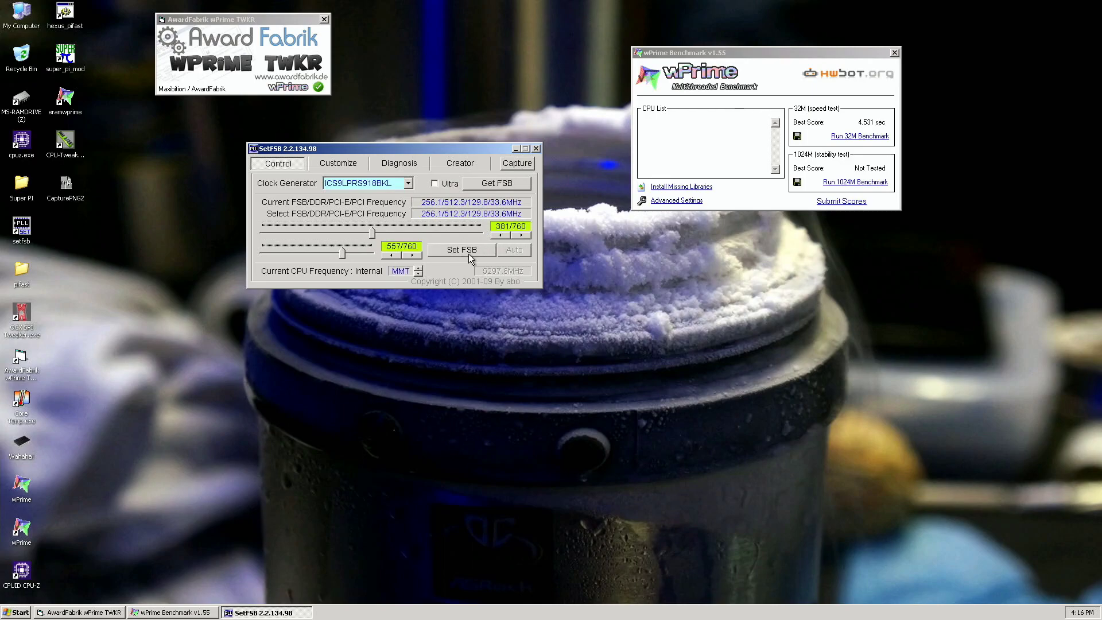
left_click(536, 150)
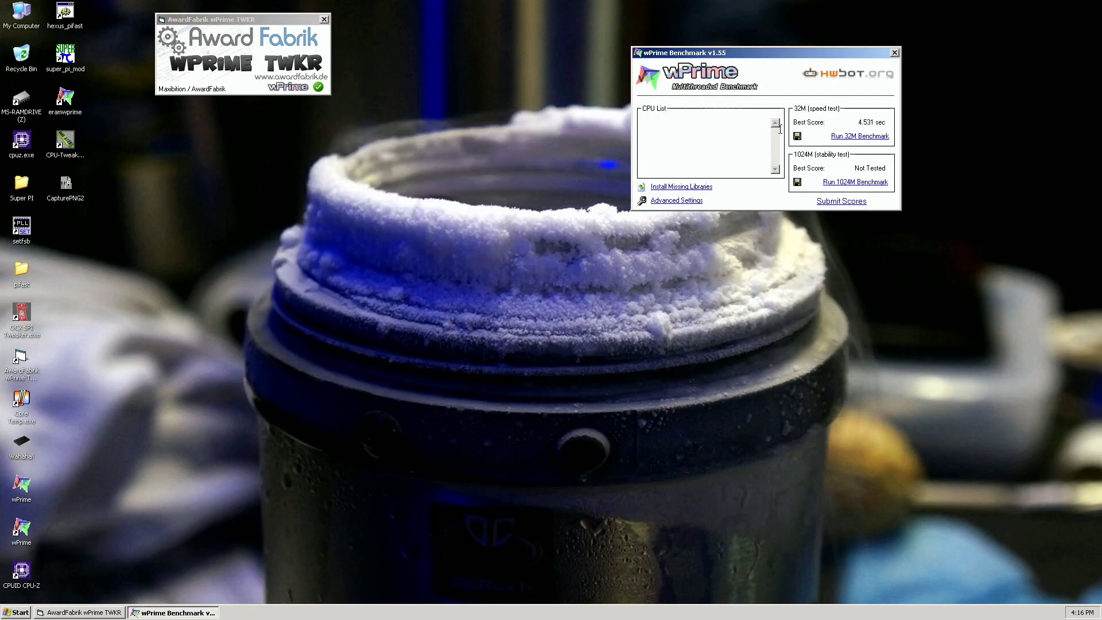
Run the 32M benchmark twice, bringing the best score down to 4.468 sec.
left_click(861, 137)
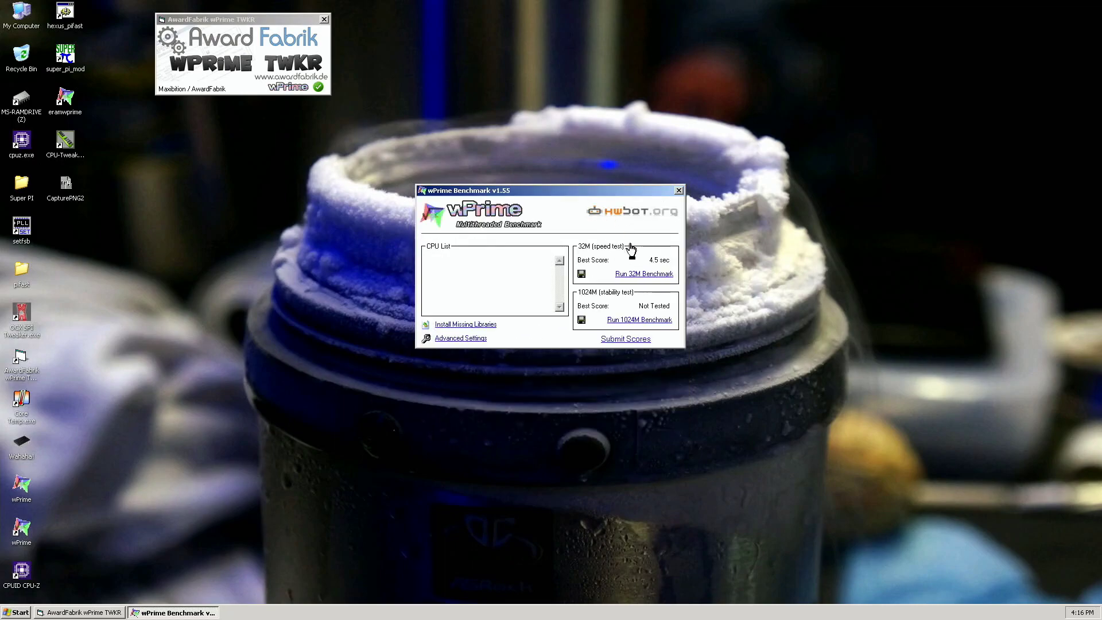
left_click(649, 276)
left_click_drag(593, 197, 872, 53)
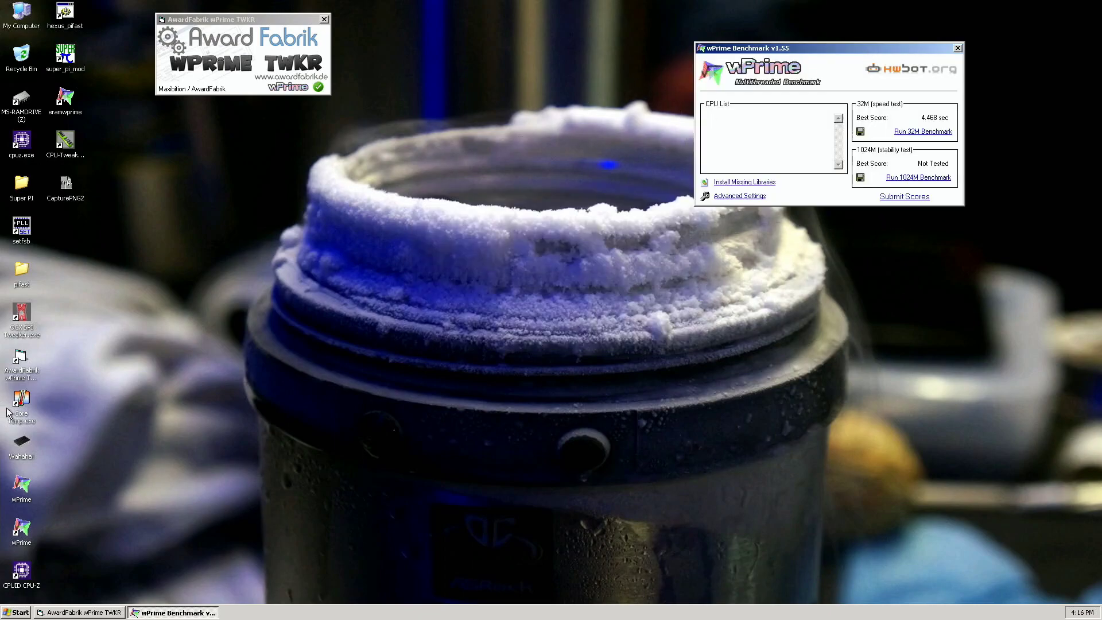
Arrange CPU-Z processor and memory windows beside the 4.468 s score and capture a screenshot.
double_click(26, 152)
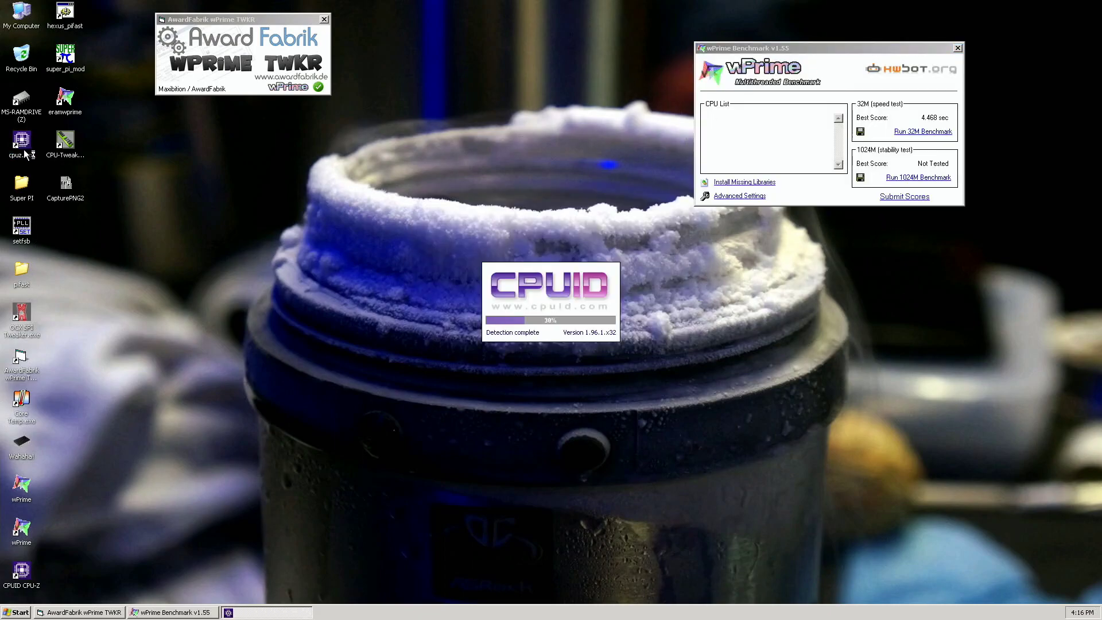
left_click(541, 207)
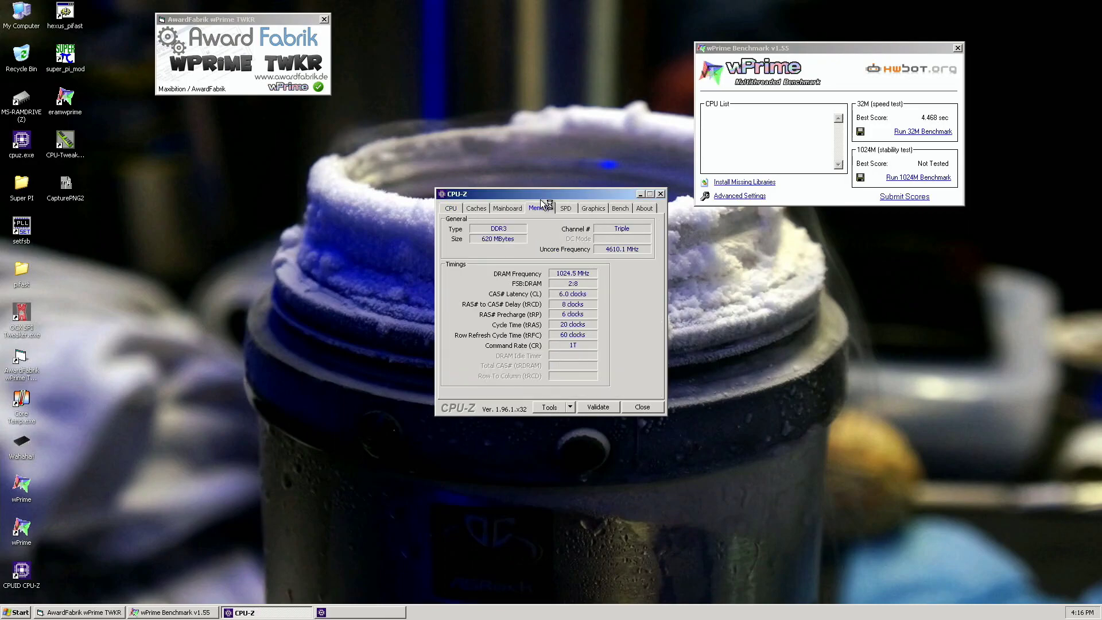
left_click_drag(534, 193, 707, 244)
left_click_drag(523, 192, 332, 158)
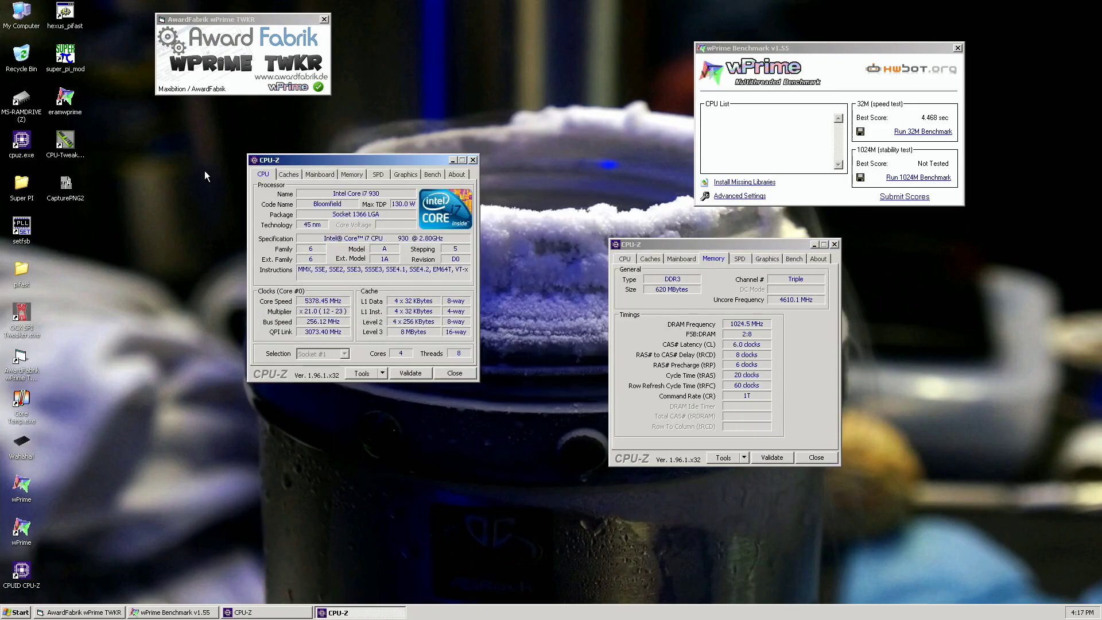
left_click(72, 188)
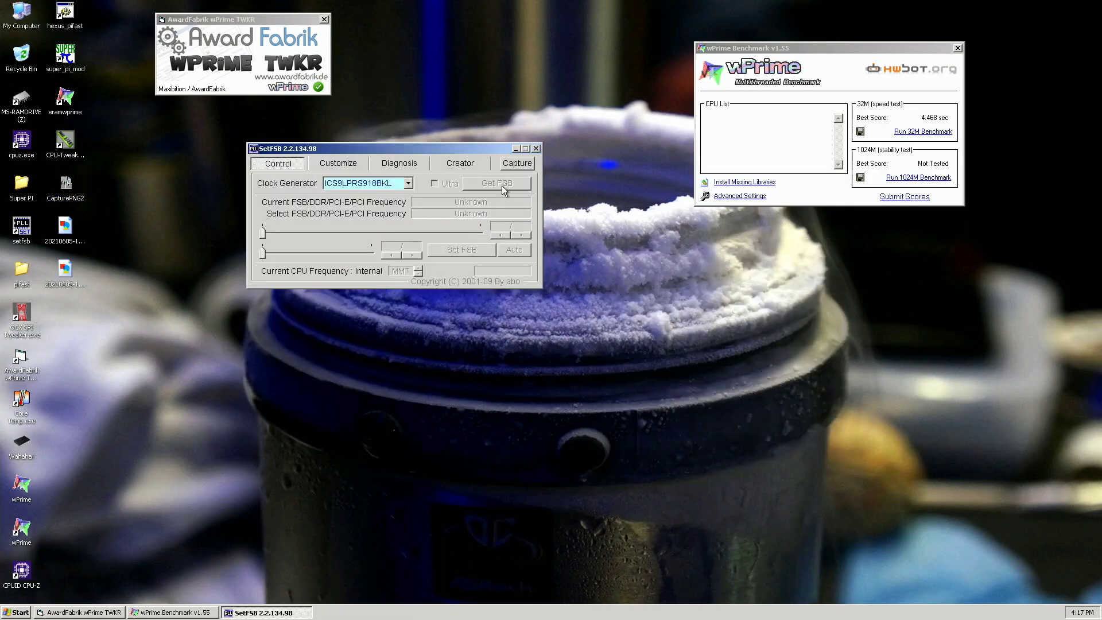
Raise the bus to 257.3 MHz (about 5404 MHz CPU) and start another 32M run.
left_click(502, 185)
left_click(526, 236)
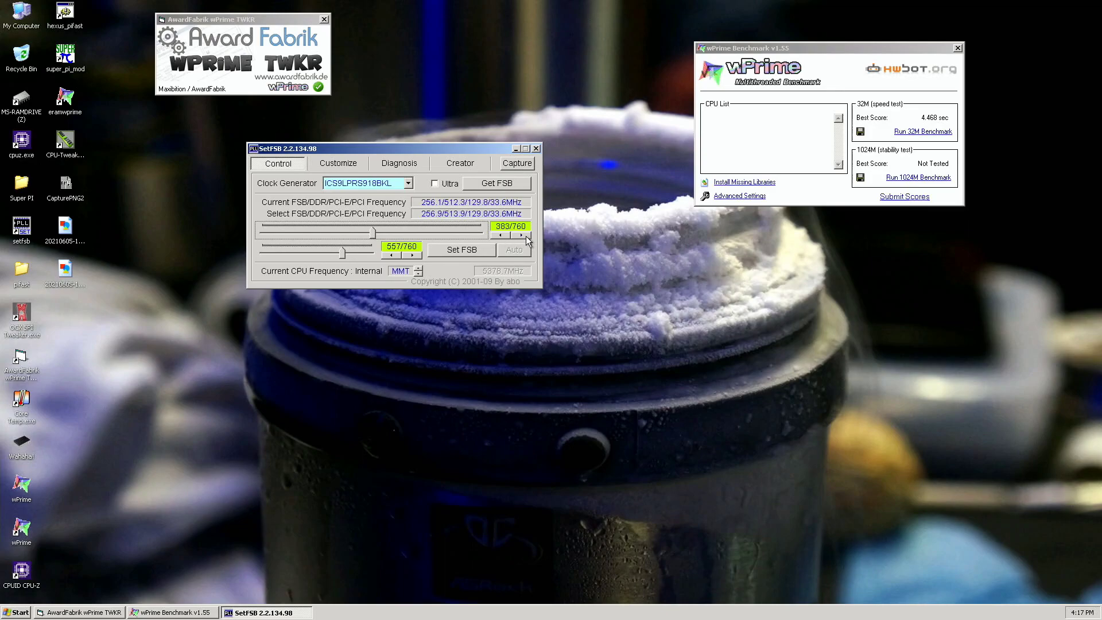
left_click(485, 249)
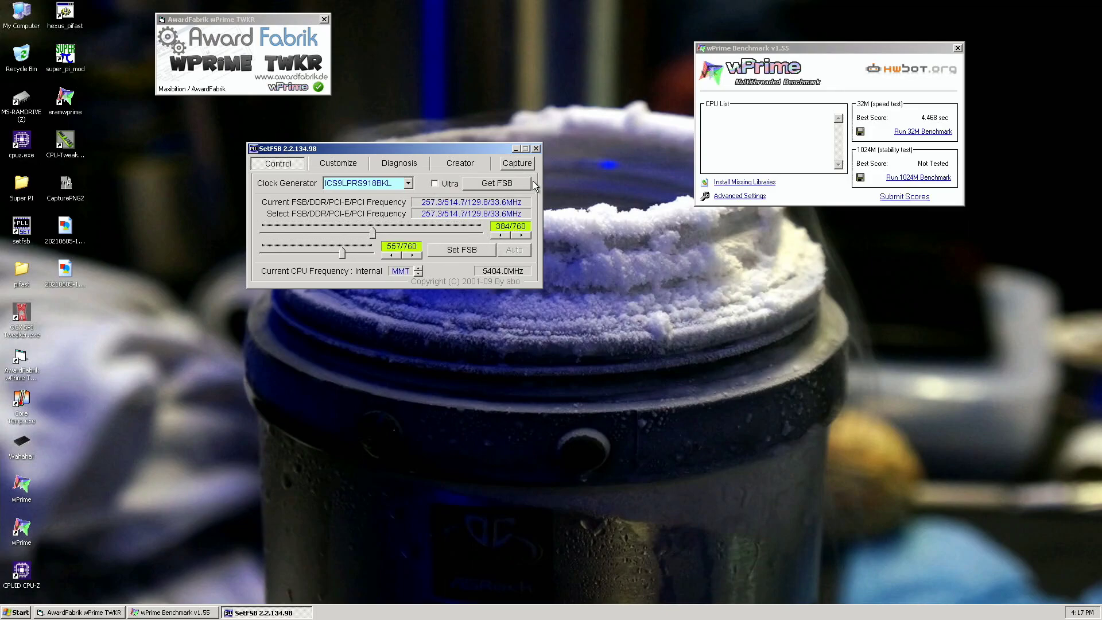
left_click(541, 137)
left_click(537, 148)
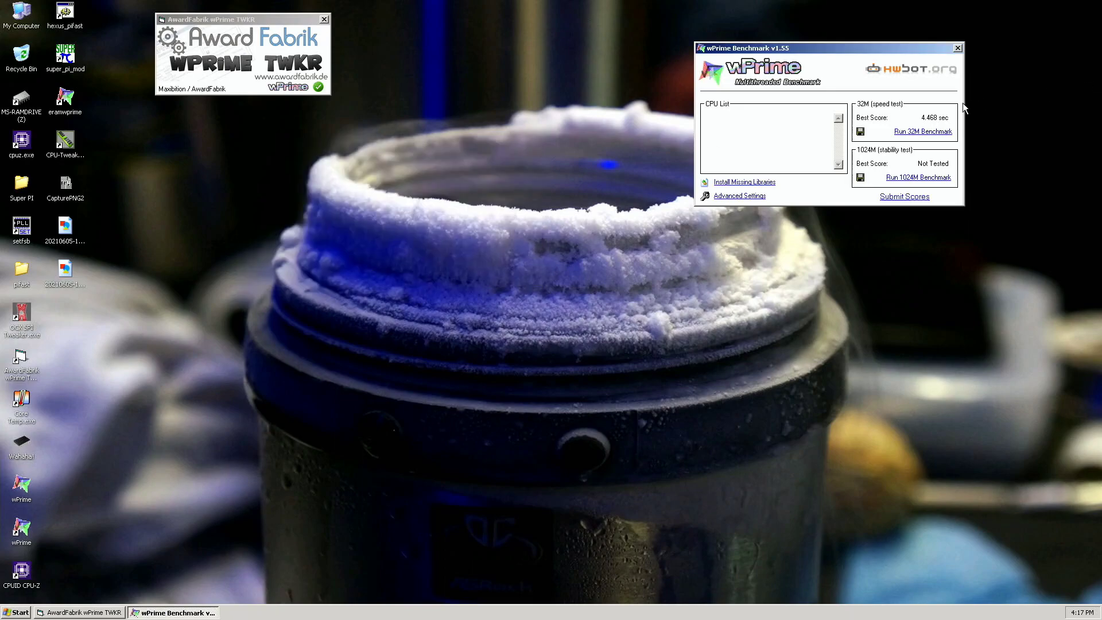
left_click(919, 136)
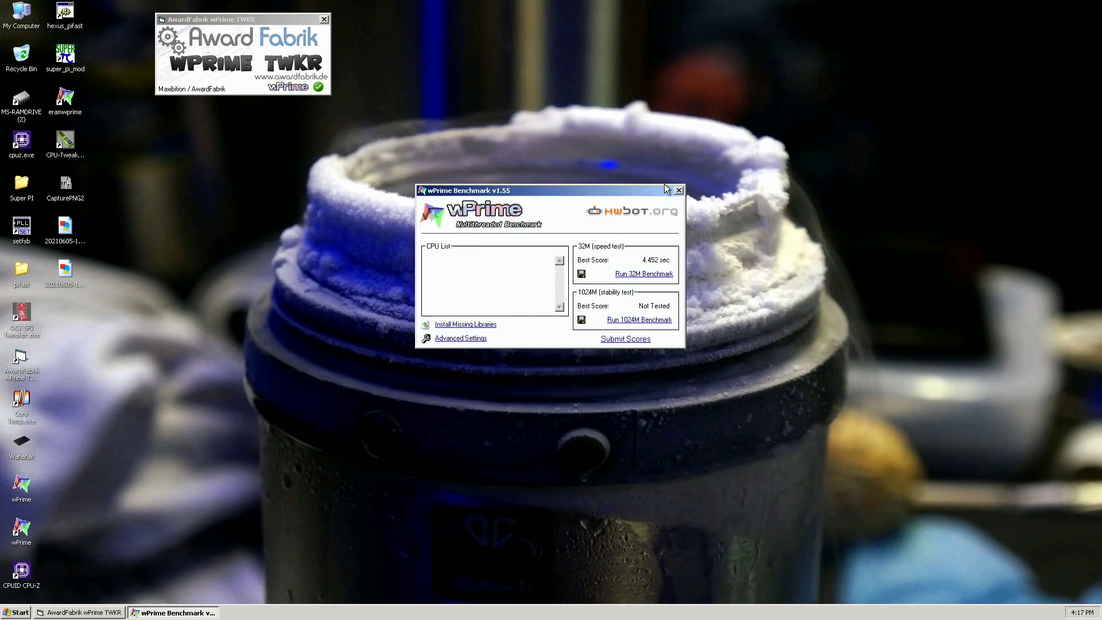
Open two CPU-Z instances, one on Memory, beside the 4.452 sec wPrime score.
left_click_drag(666, 189, 911, 30)
double_click(19, 155)
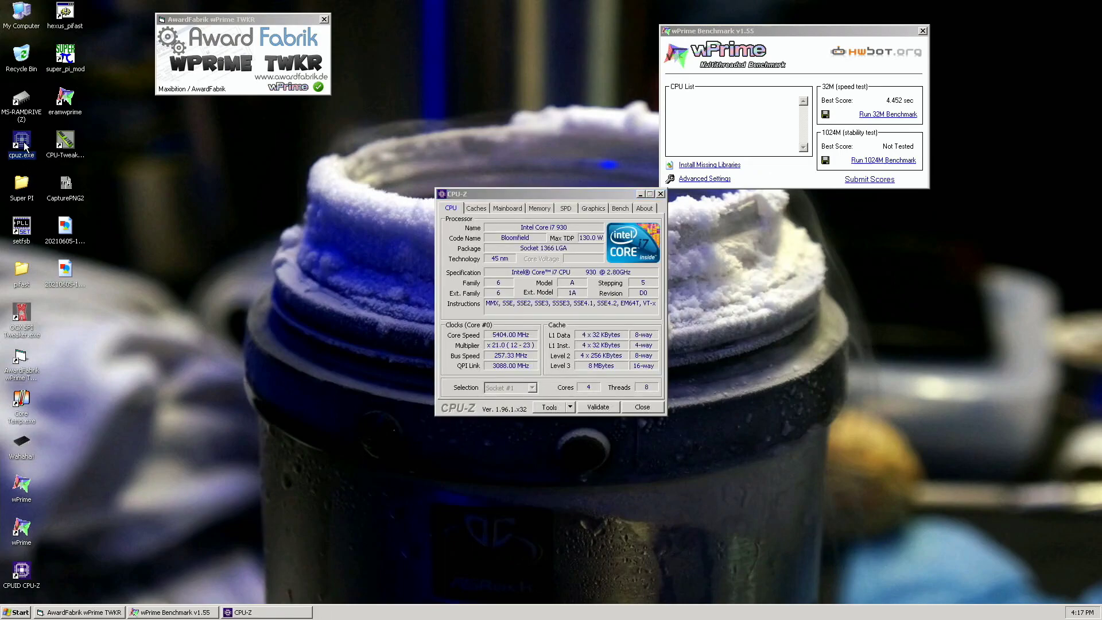
double_click(19, 148)
left_click(539, 208)
left_click_drag(542, 195, 805, 261)
Position the processor window, capture a screenshot, then close CPU-Z and wPrime.
left_click(556, 196)
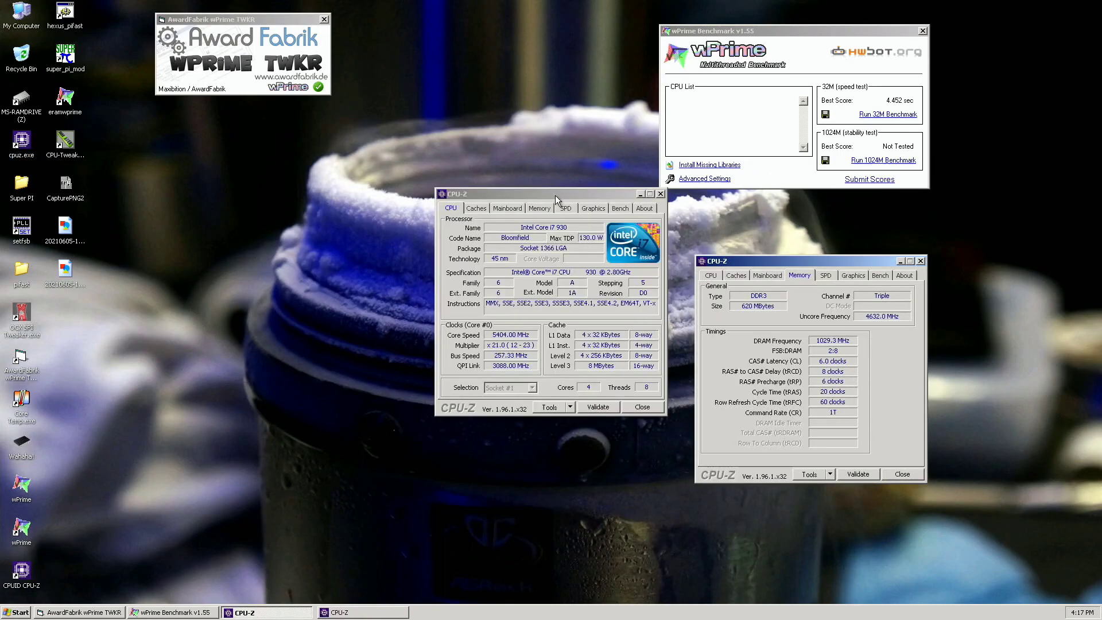
left_click_drag(555, 195, 313, 154)
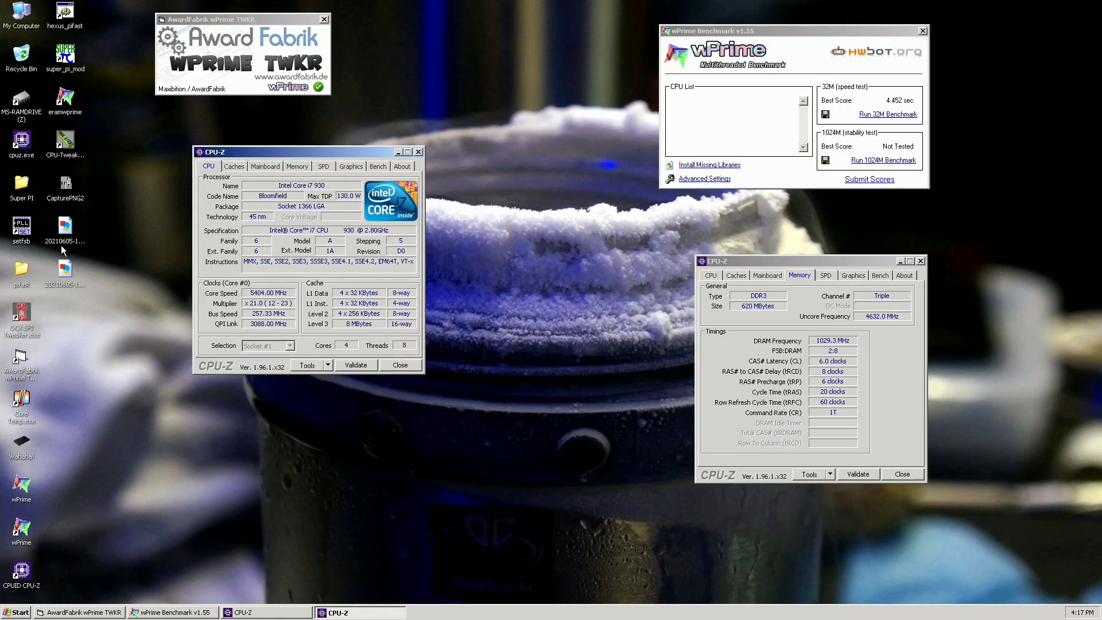
left_click(64, 200)
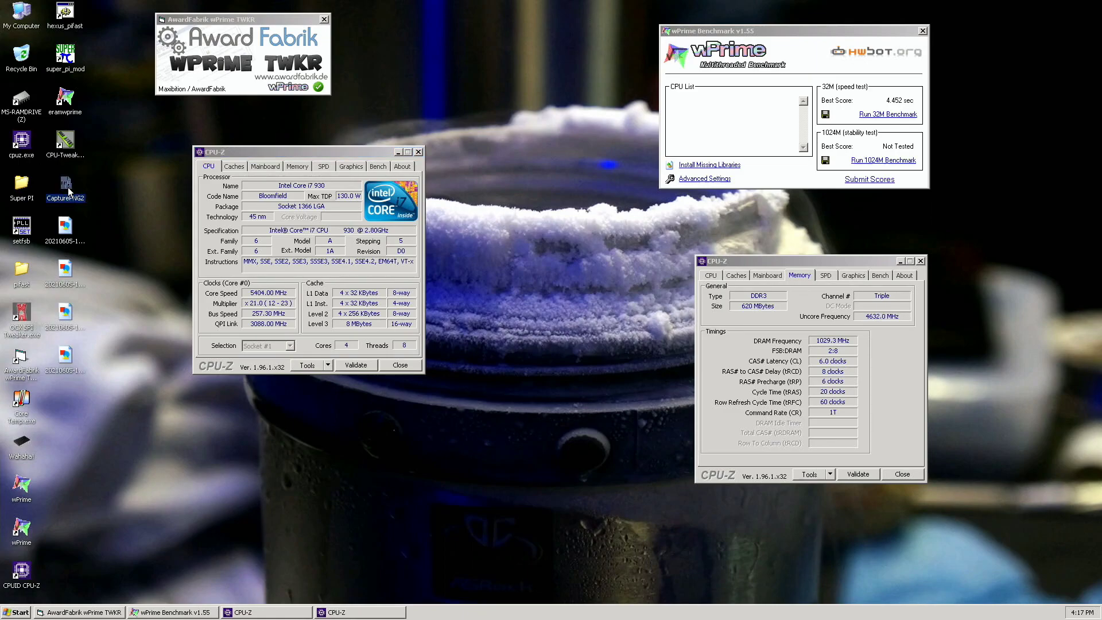
left_click(912, 480)
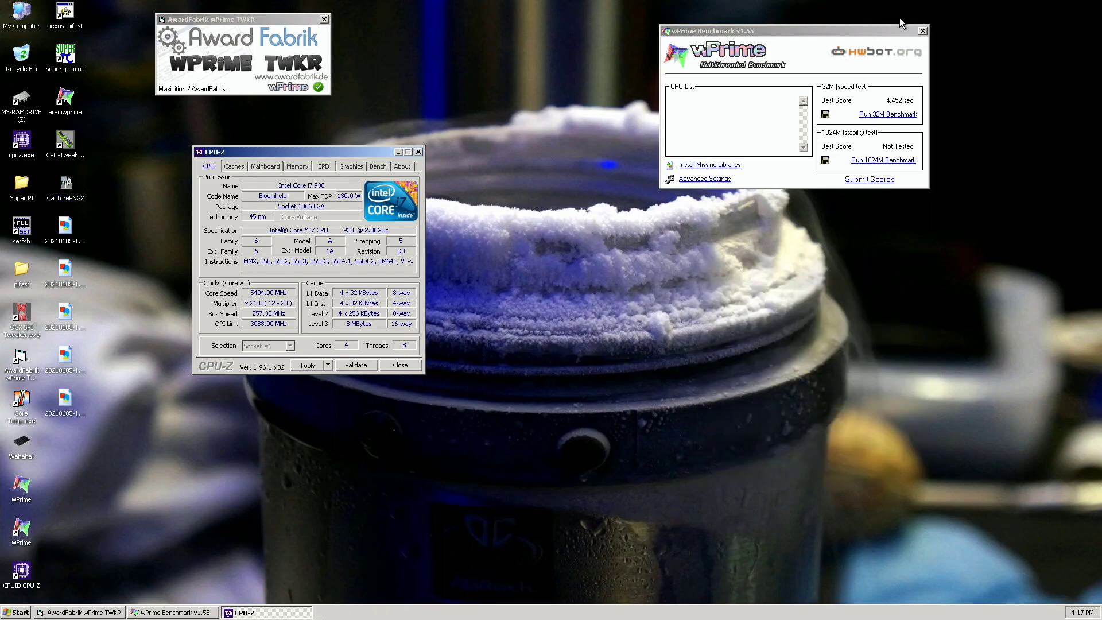
left_click(922, 30)
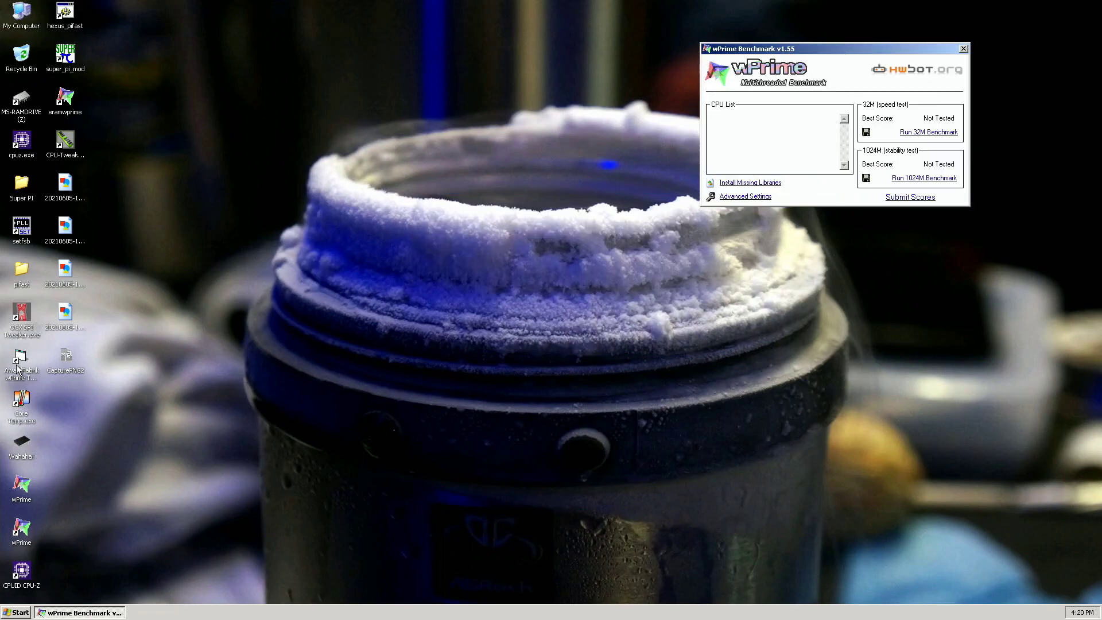
Raise the bus four steps to 257.7 MHz in SetFSB and apply it.
left_click_drag(512, 278, 213, 27)
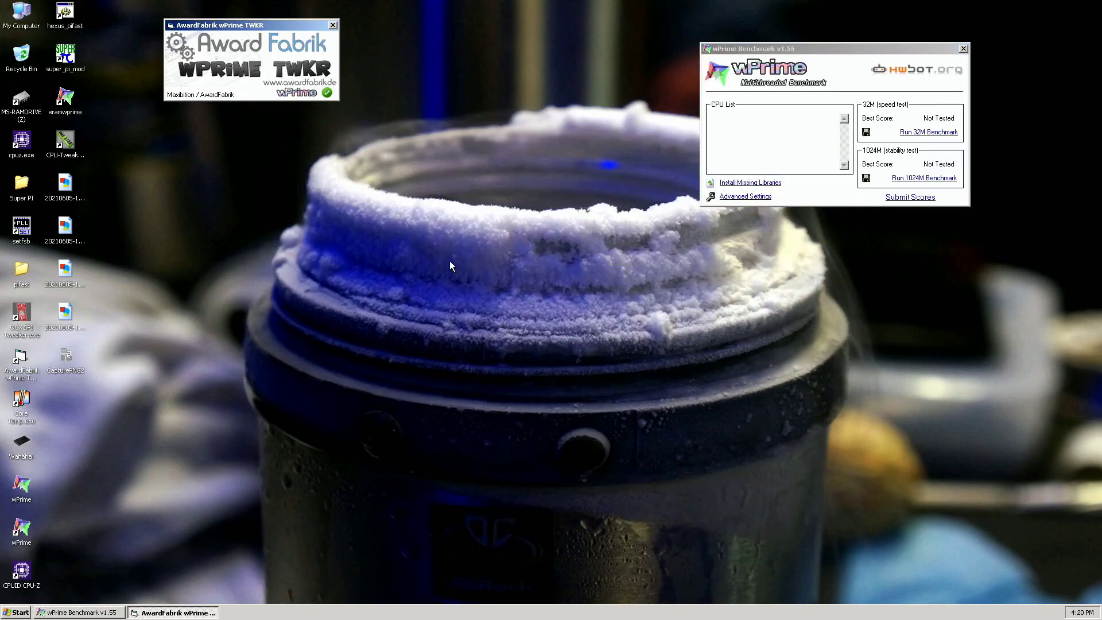
left_click(23, 218)
double_click(23, 220)
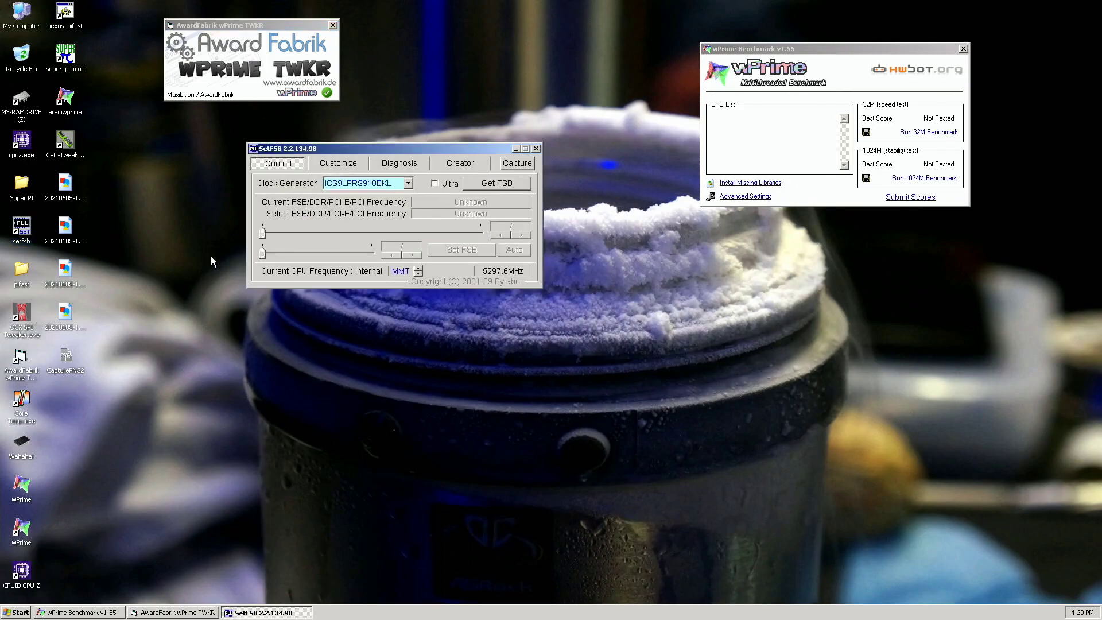
left_click(497, 183)
left_click(525, 234)
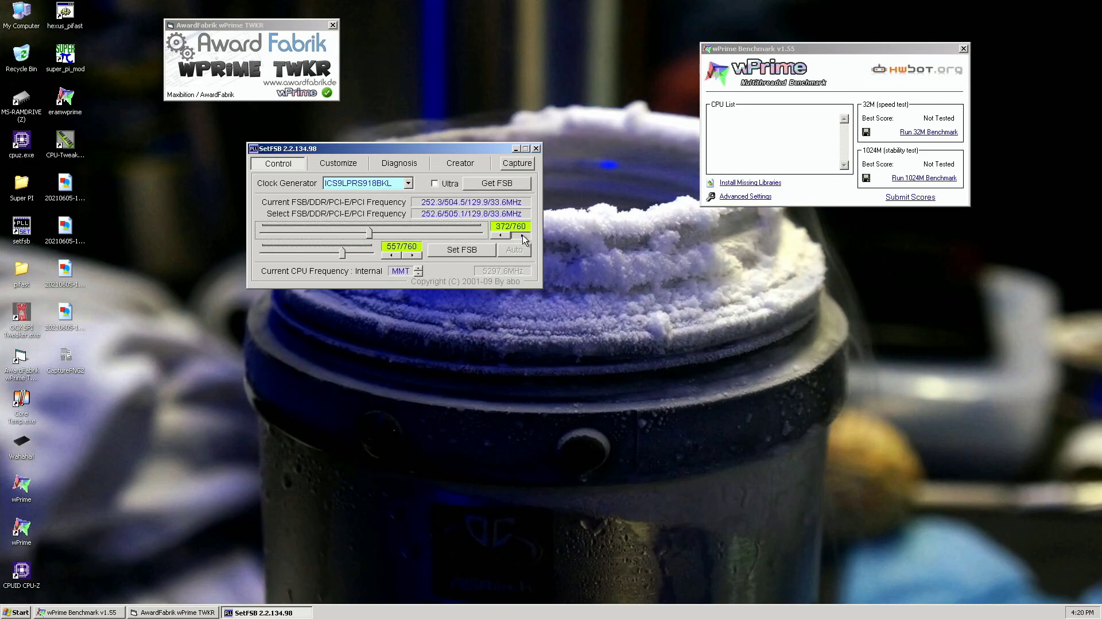
left_click(524, 235)
left_click(522, 235)
left_click(523, 234)
left_click(477, 255)
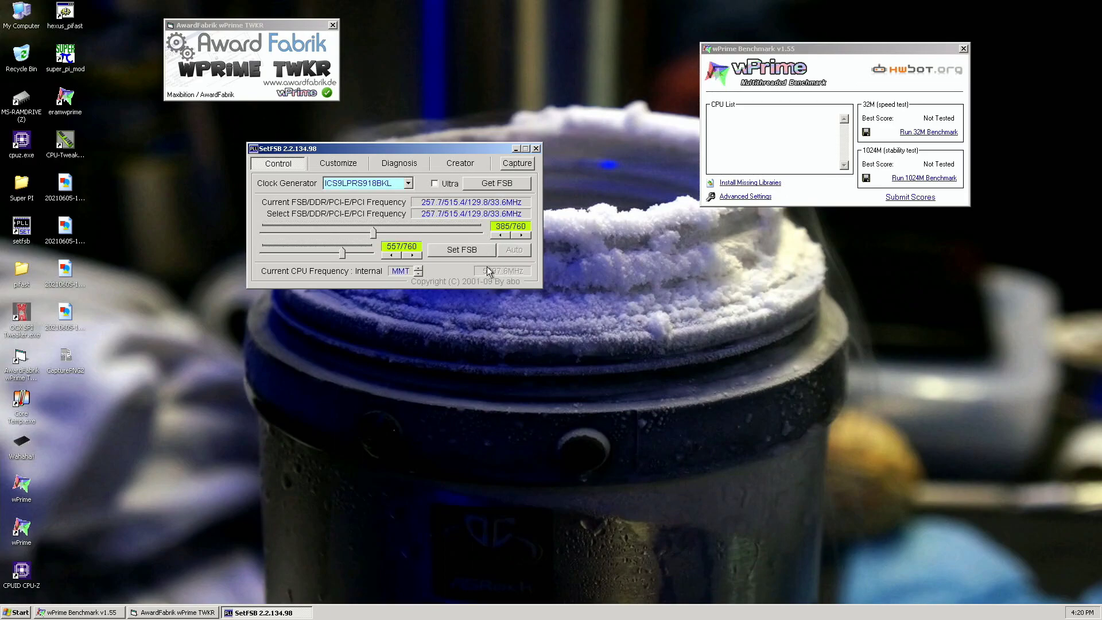
left_click(535, 149)
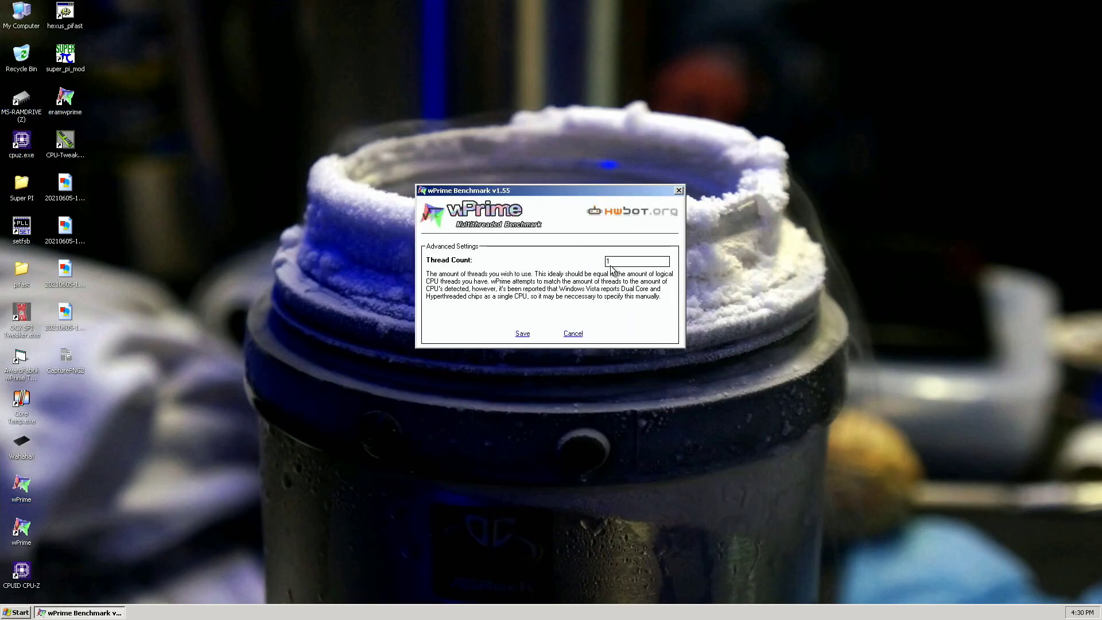
Save wPrime's thread count, relaunch the AwardFabrik tweaker and SetFSB.
left_click(522, 333)
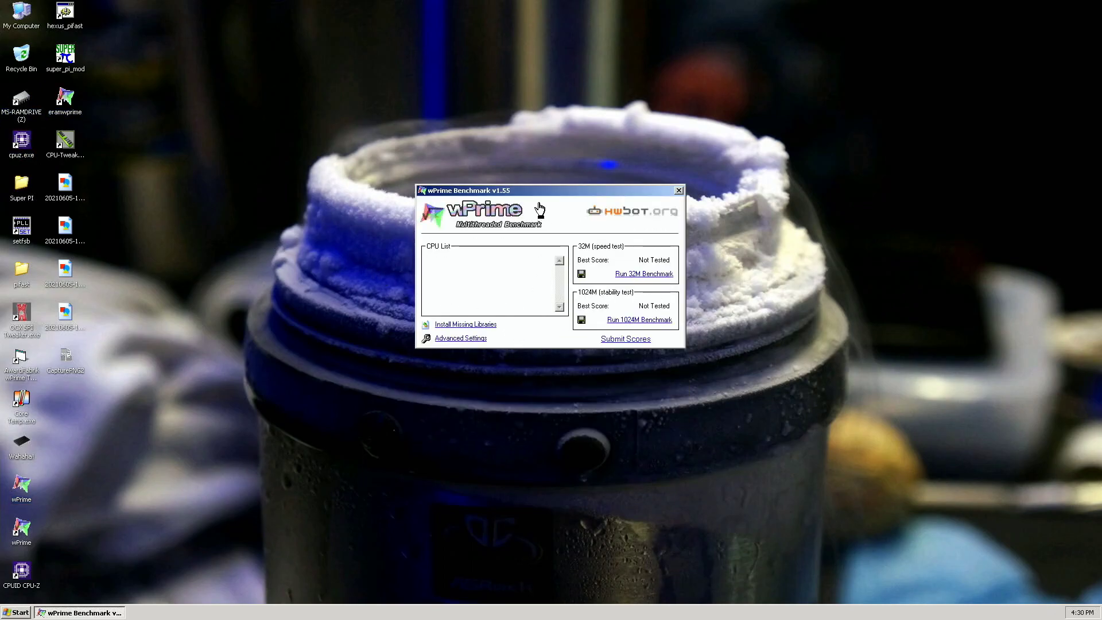
left_click_drag(676, 189, 990, 28)
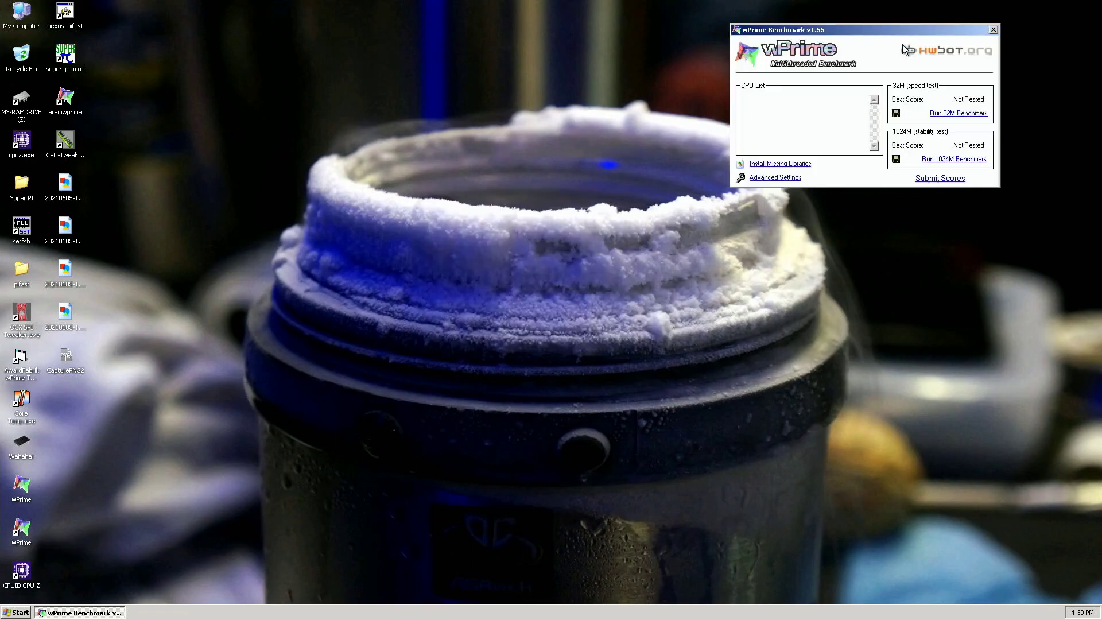
left_click(17, 365)
double_click(17, 365)
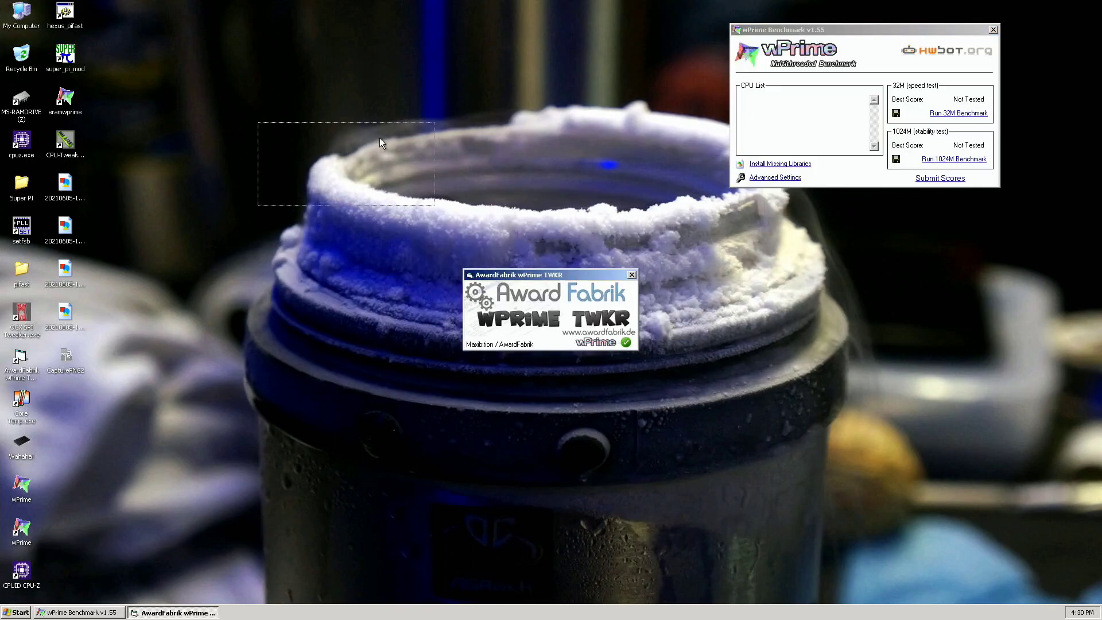
left_click_drag(569, 273, 317, 17)
double_click(28, 230)
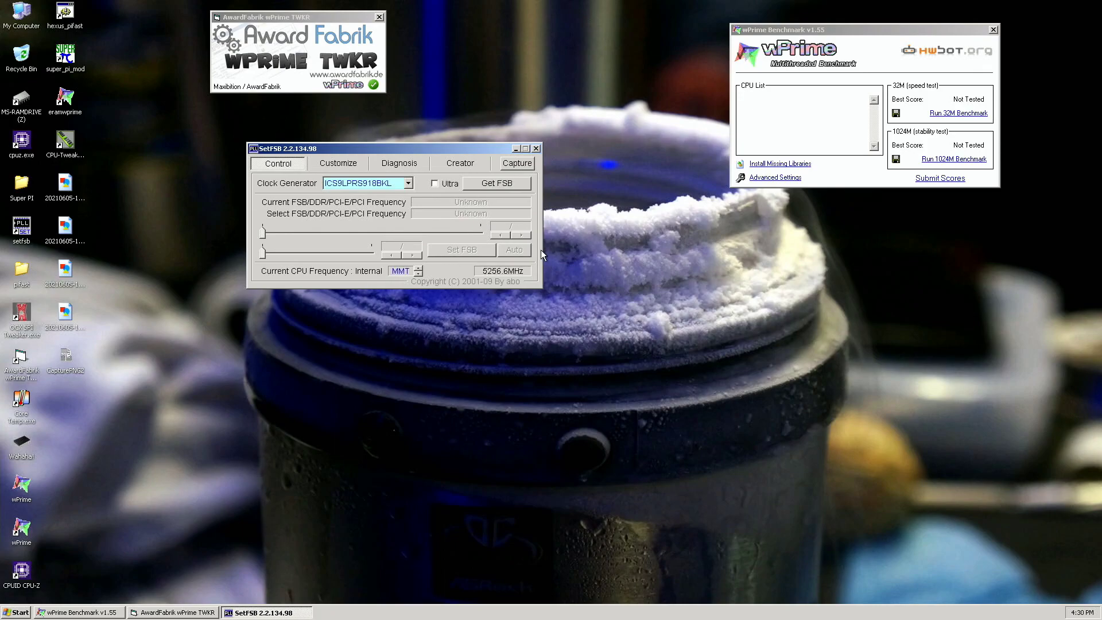
Apply a 254.1 MHz bus speed and run the 32M benchmark.
left_click(513, 183)
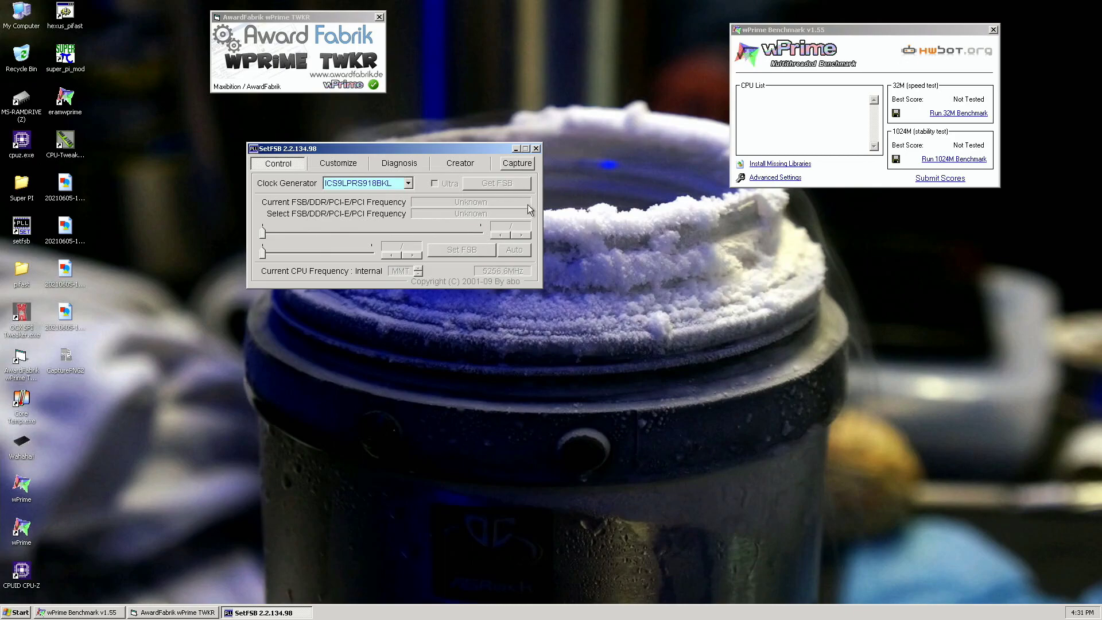
left_click(523, 236)
left_click(523, 236)
left_click(523, 236)
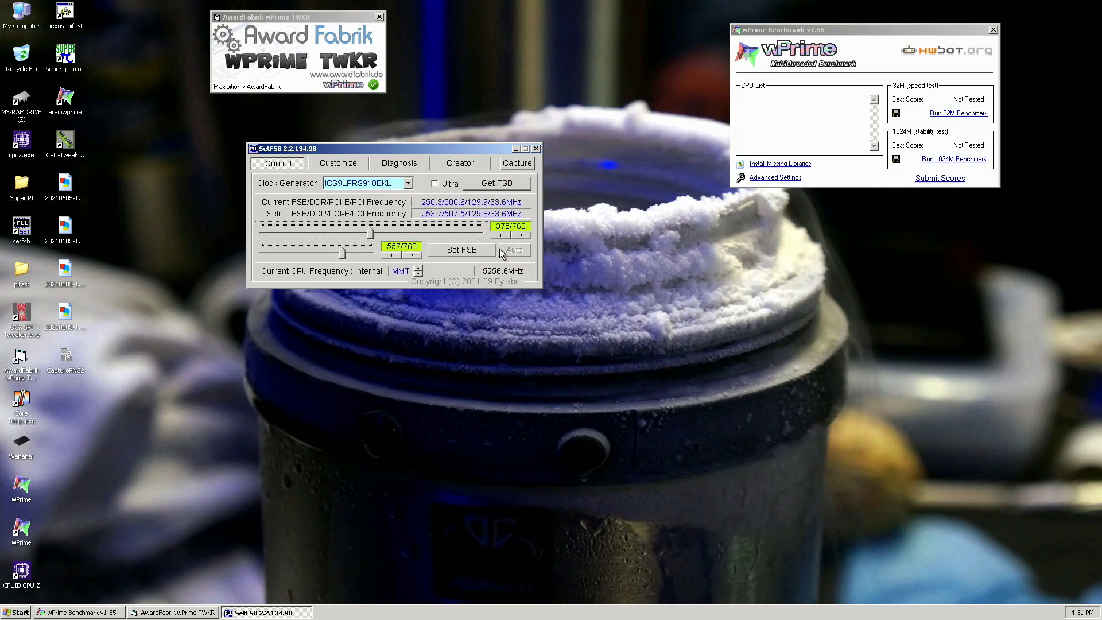
left_click(527, 231)
left_click(469, 250)
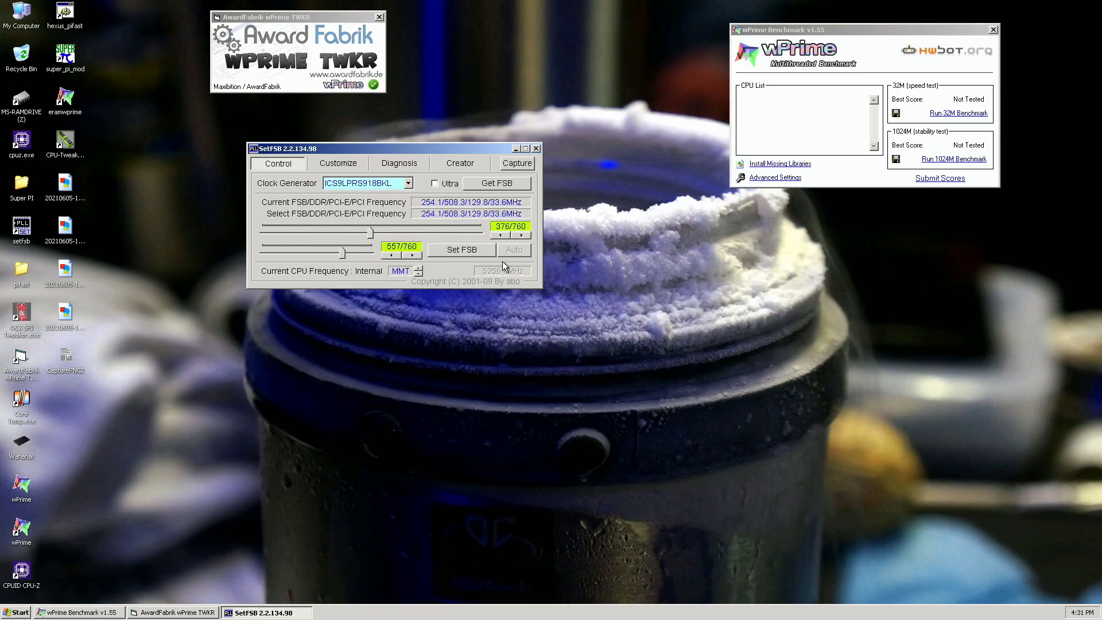
left_click(958, 115)
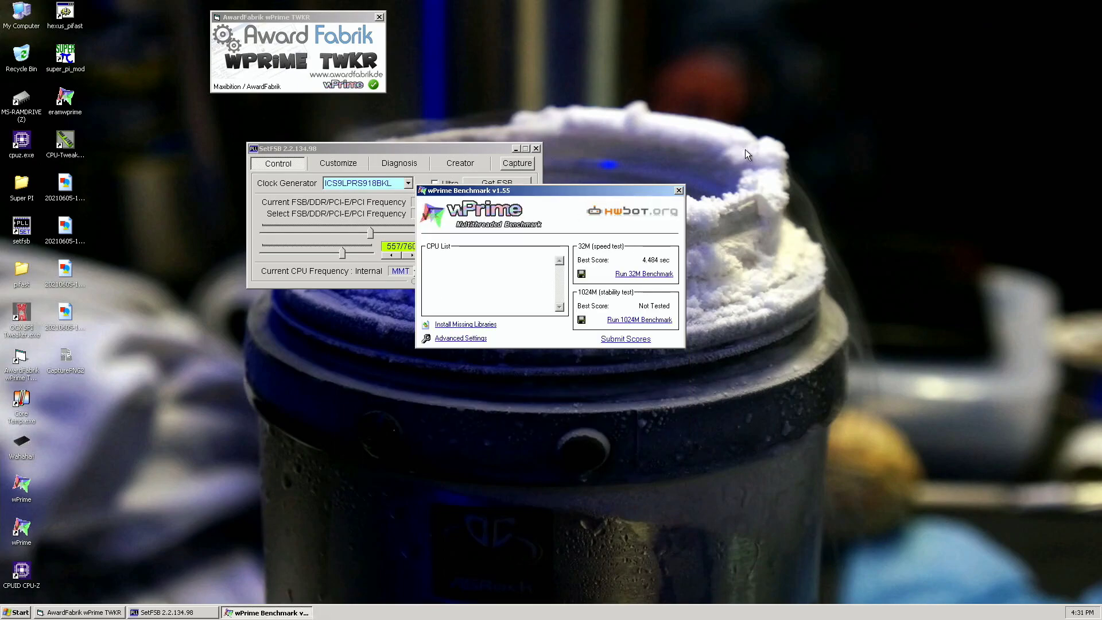
Step up to 255.7 MHz (about 5370 MHz CPU) and rerun 32M for a 4.453 sec best.
left_click_drag(598, 191, 709, 103)
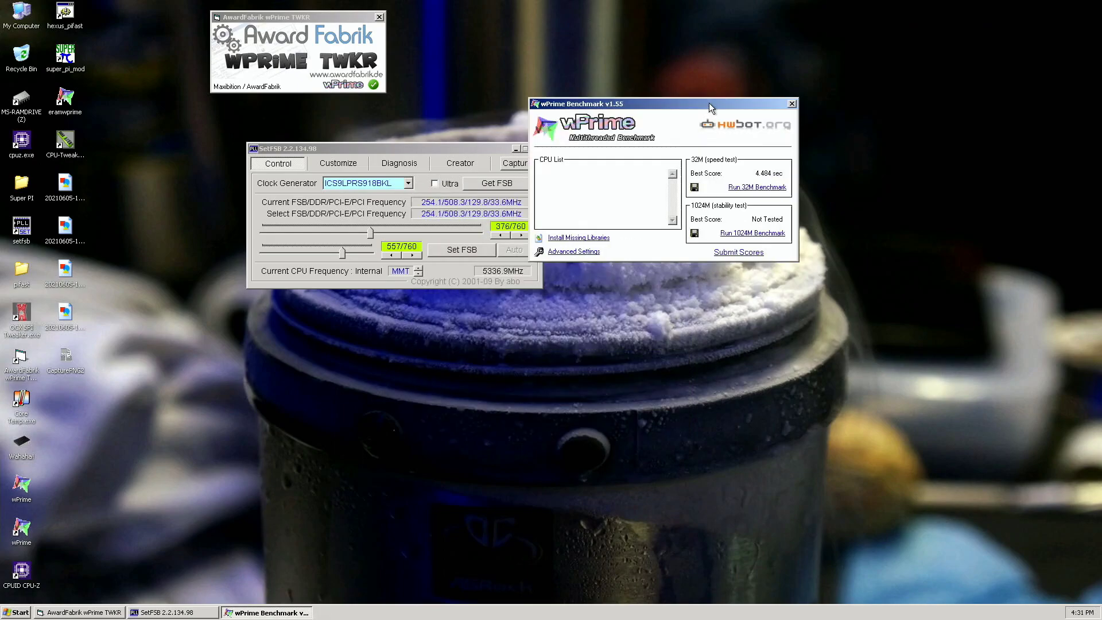
left_click(521, 235)
left_click(472, 253)
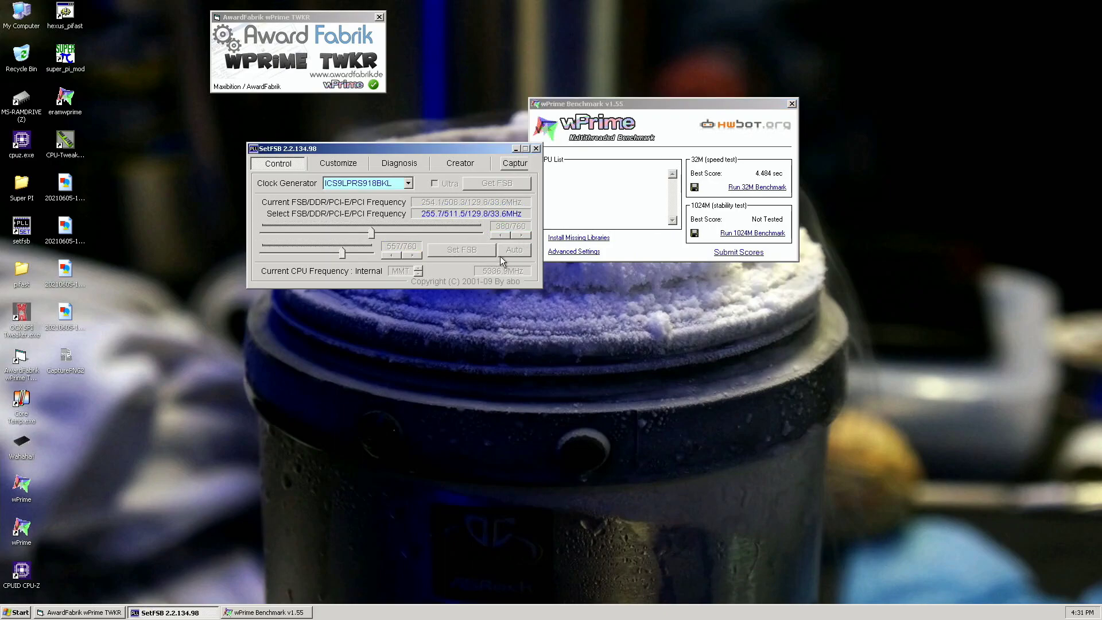
left_click(775, 187)
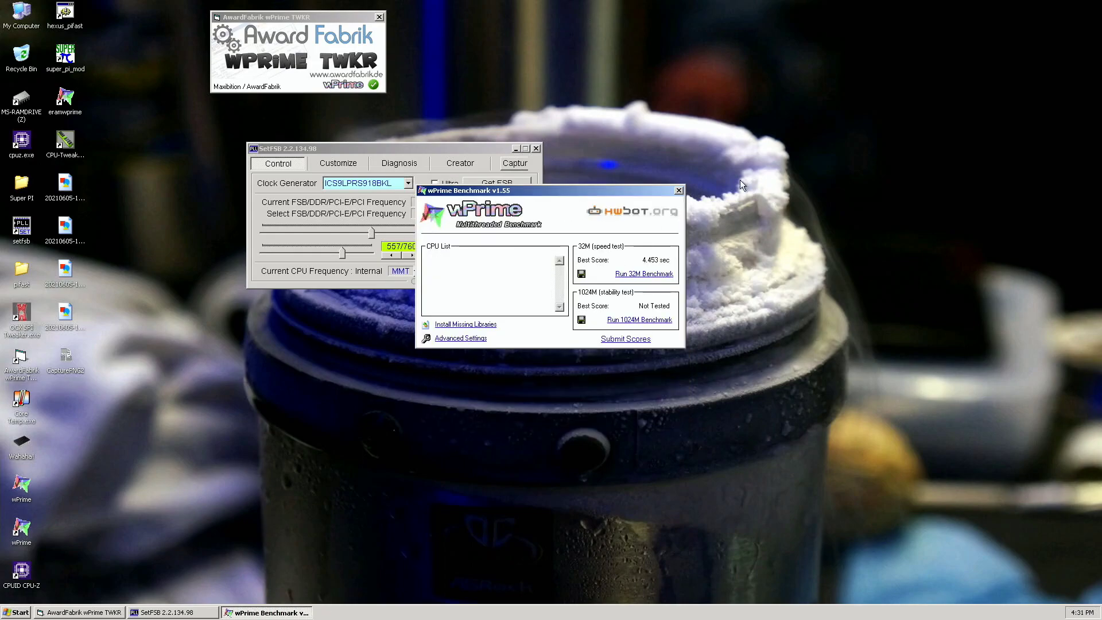
left_click_drag(623, 191, 873, 60)
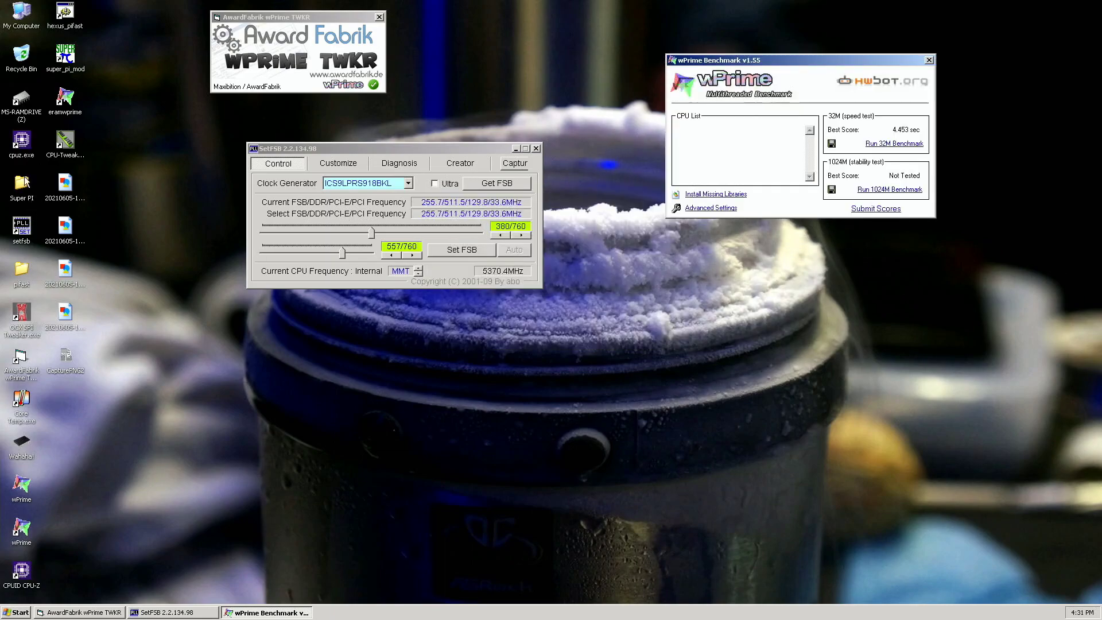
Arrange CPU-Z memory and processor windows beside the 4.453 sec score and capture a PNG.
double_click(21, 147)
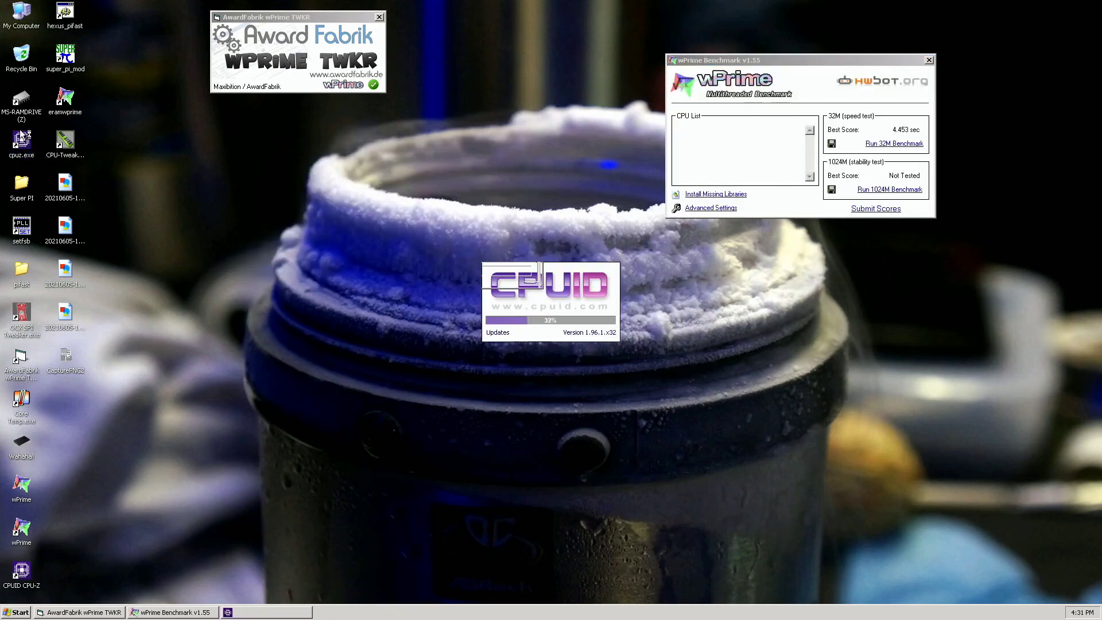
left_click(542, 209)
left_click_drag(557, 194, 883, 261)
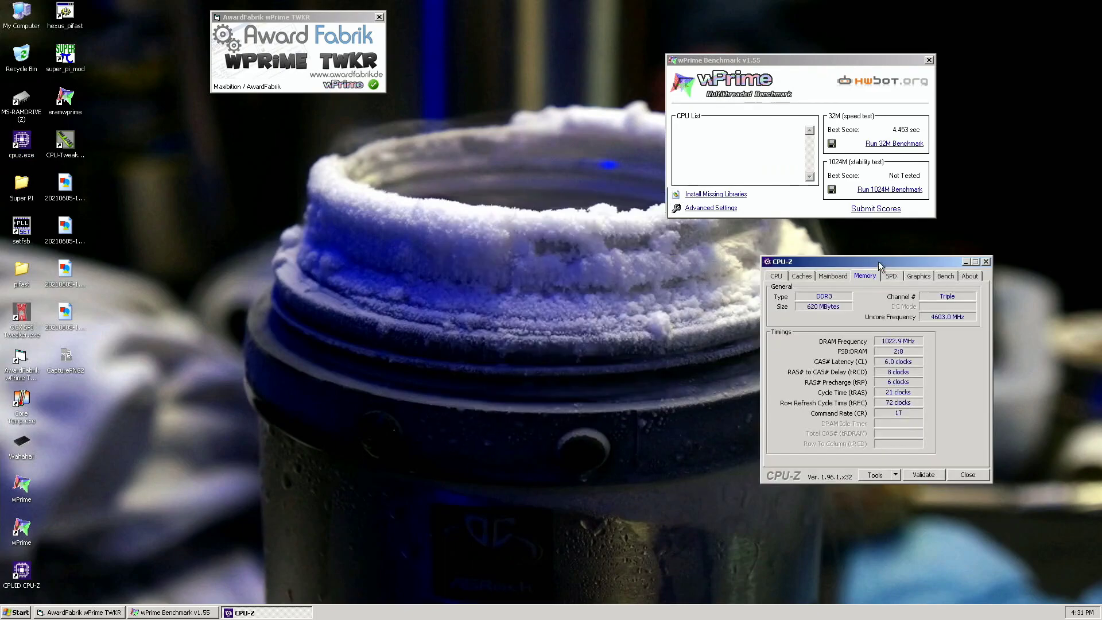
double_click(18, 138)
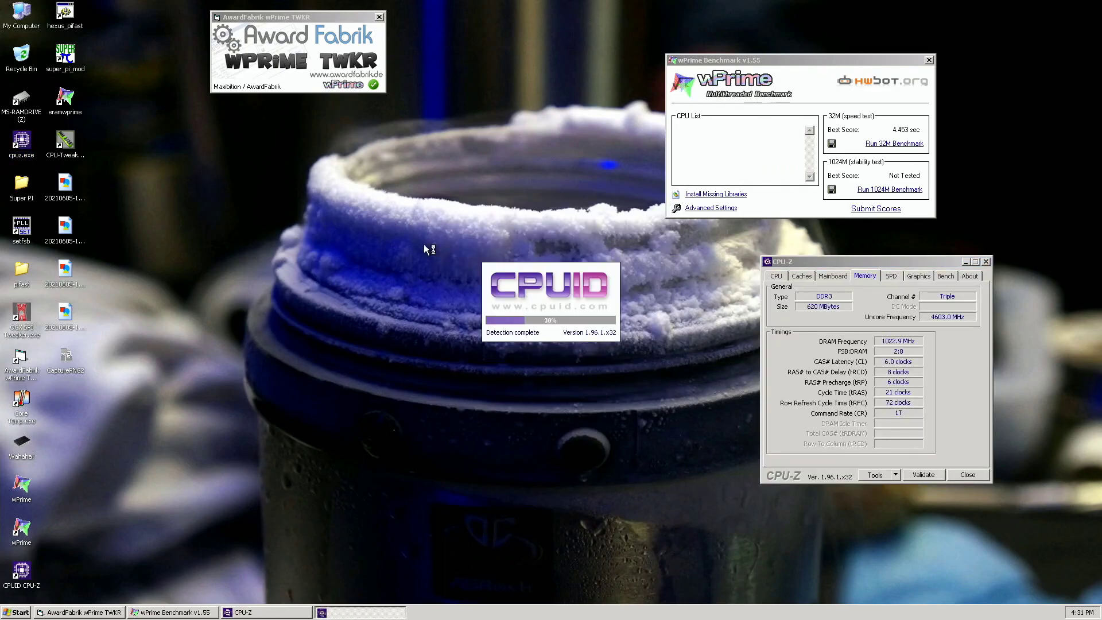
left_click_drag(559, 192, 371, 148)
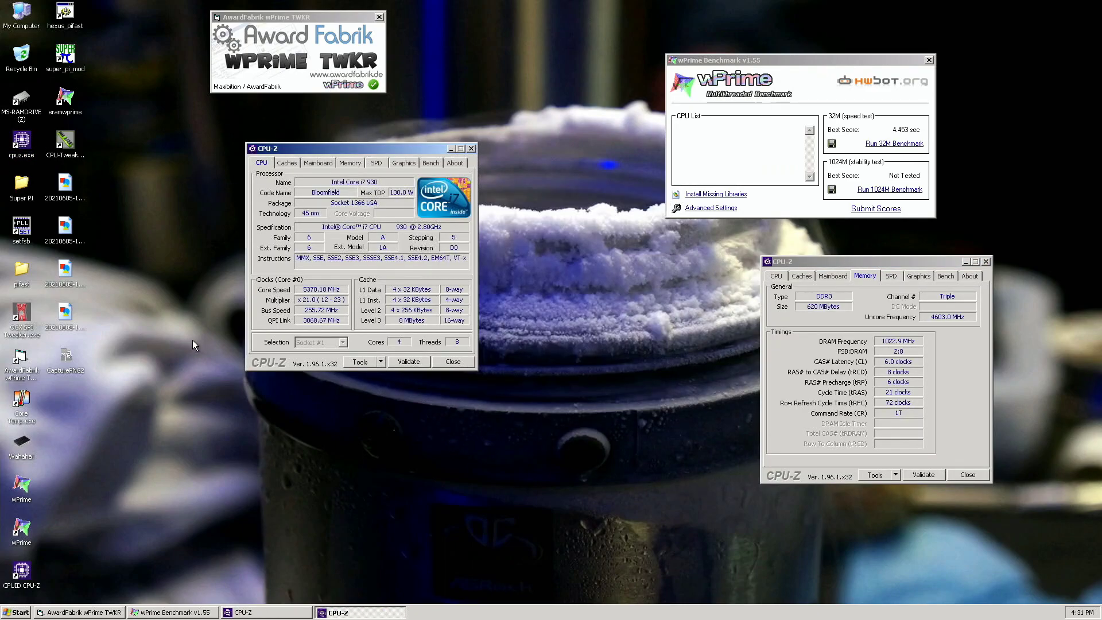
left_click(67, 362)
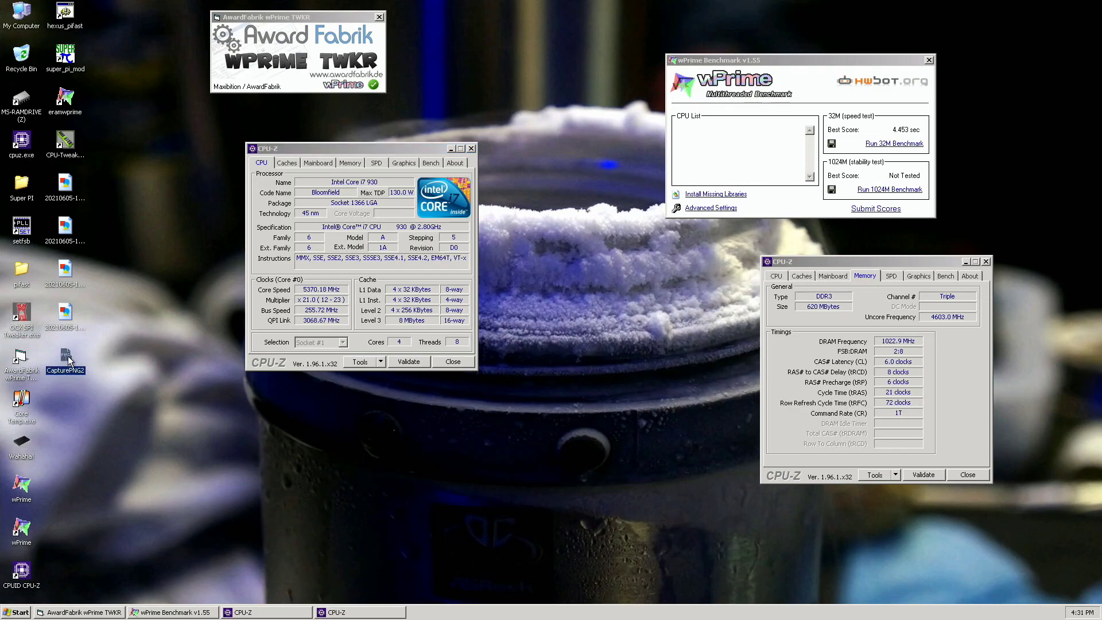
double_click(68, 362)
Add a CPU-Z Mainboard window, capture another screenshot, then close the processor window.
double_click(18, 145)
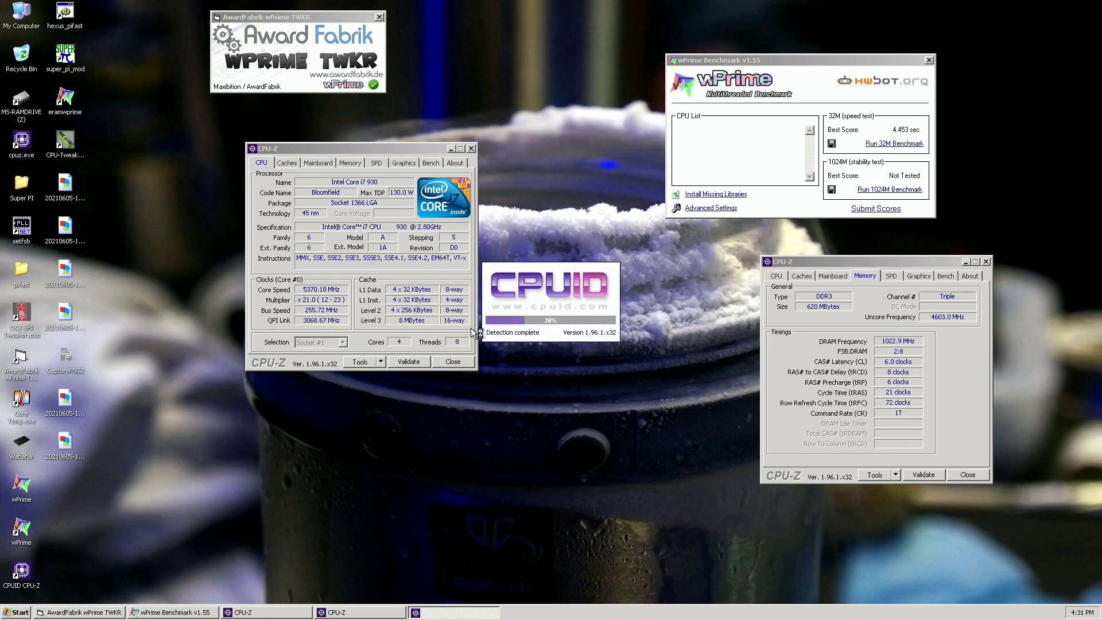
left_click(509, 204)
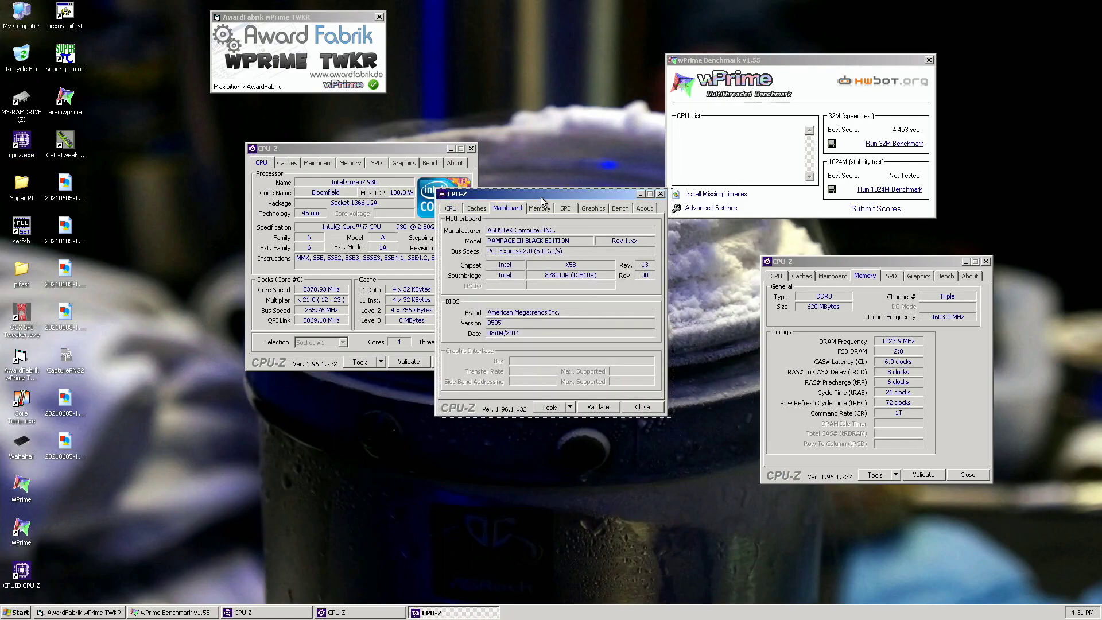
mouse_move(538, 193)
left_mouse_down()
mouse_move(579, 289)
mouse_move(602, 287)
left_mouse_up()
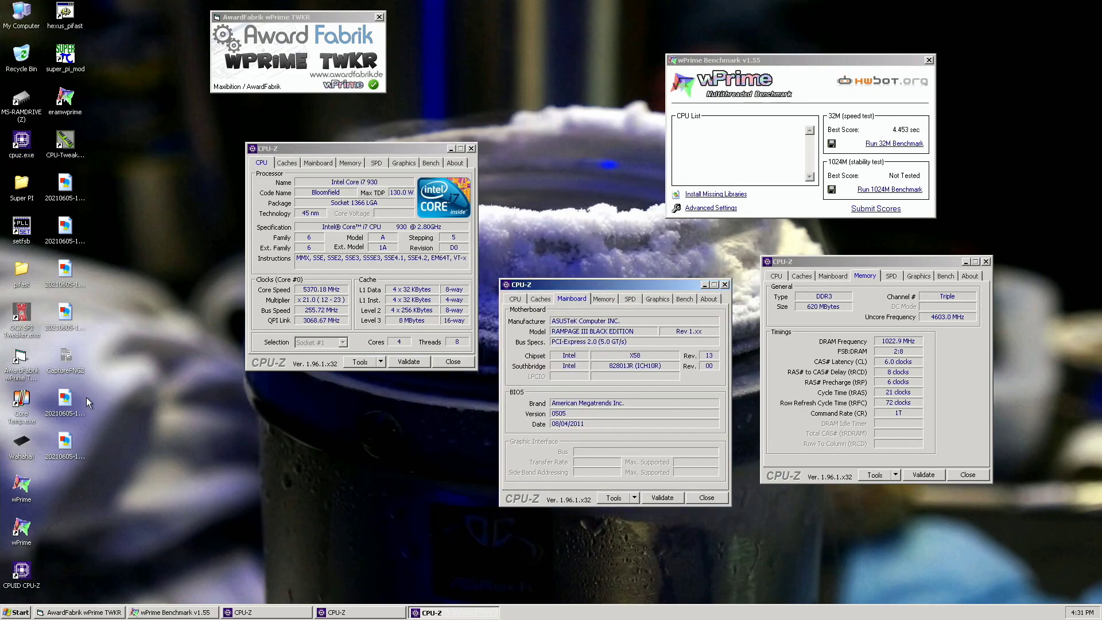
left_click(66, 360)
double_click(67, 365)
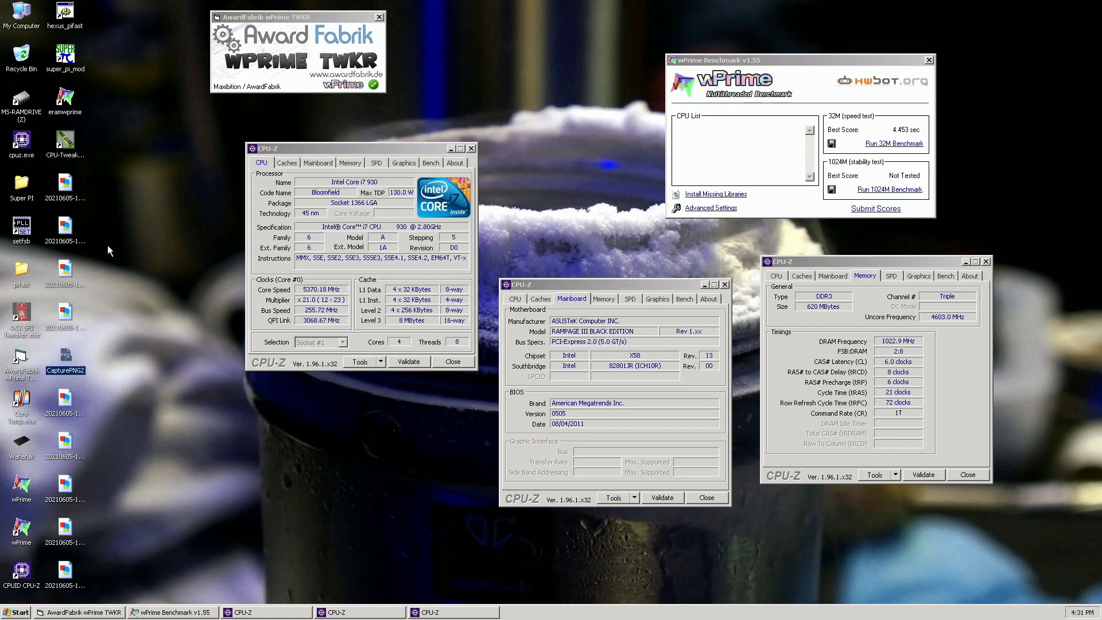
left_click(455, 362)
Close the remaining CPU-Z windows and run the 1024M stability test to 141.234 sec.
left_click(707, 498)
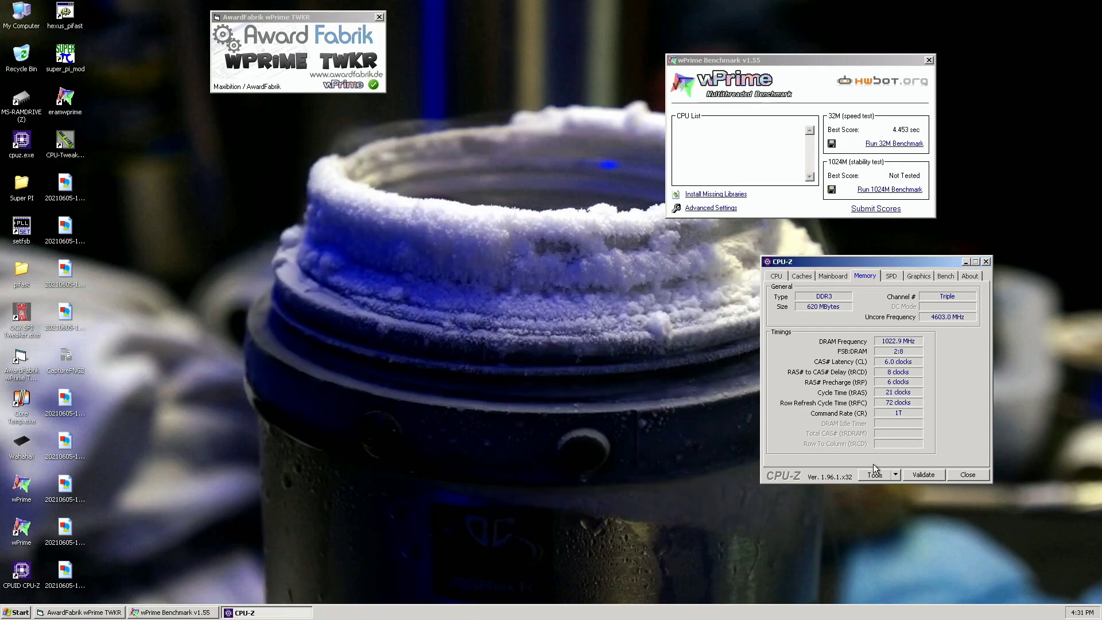
left_click(968, 474)
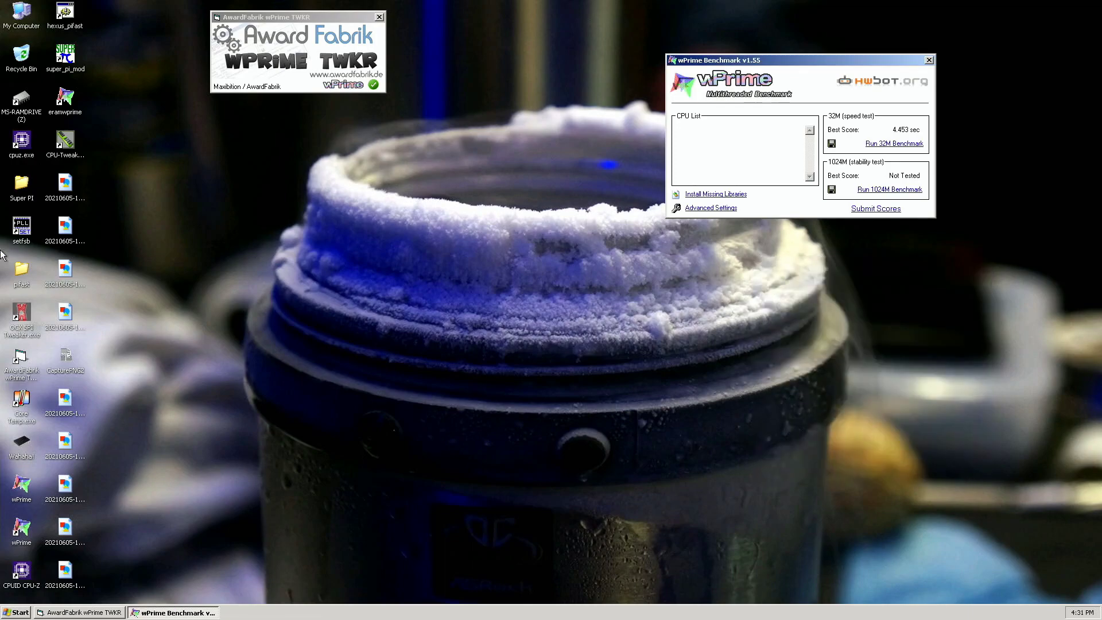
left_click(22, 444)
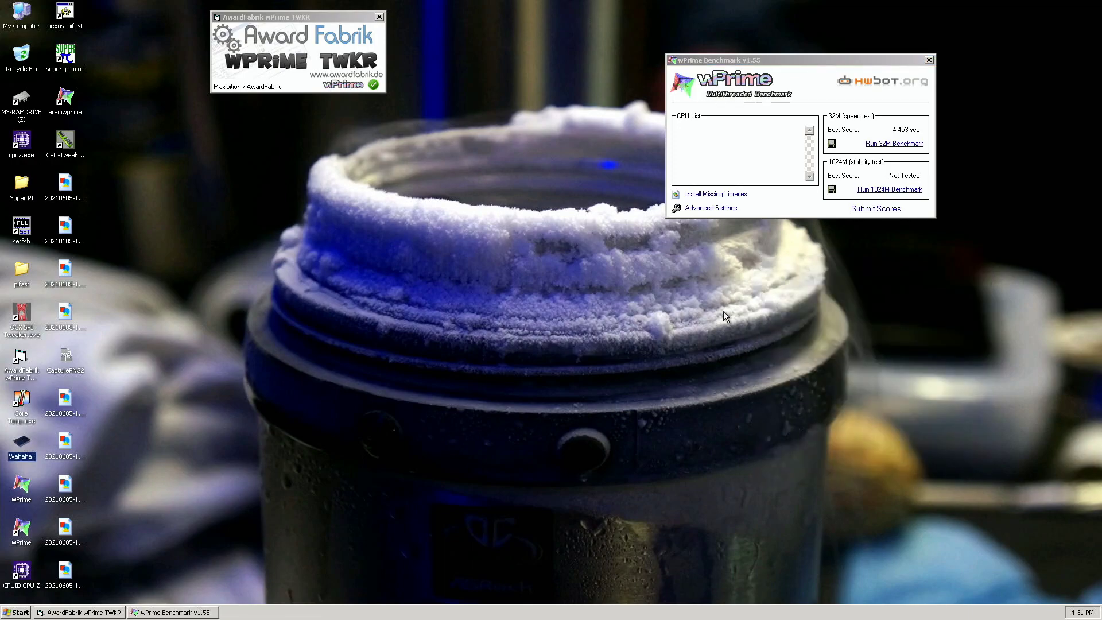
left_click(904, 197)
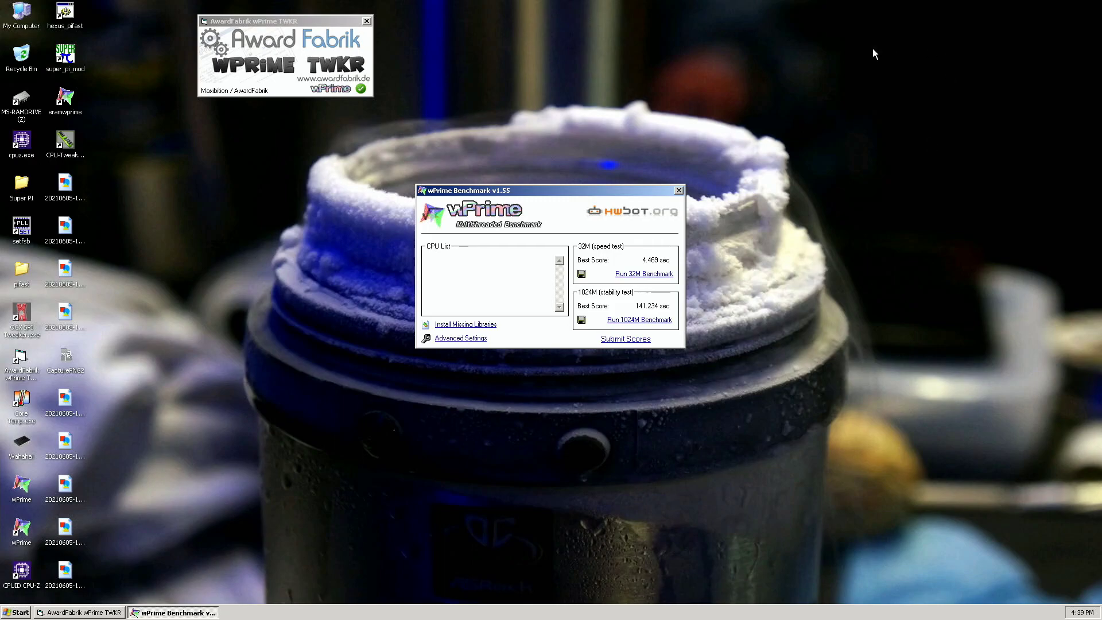
Place a CPU-Z processor window at upper left beside the 141.234 sec 1024M result.
left_click_drag(558, 194, 824, 34)
double_click(22, 148)
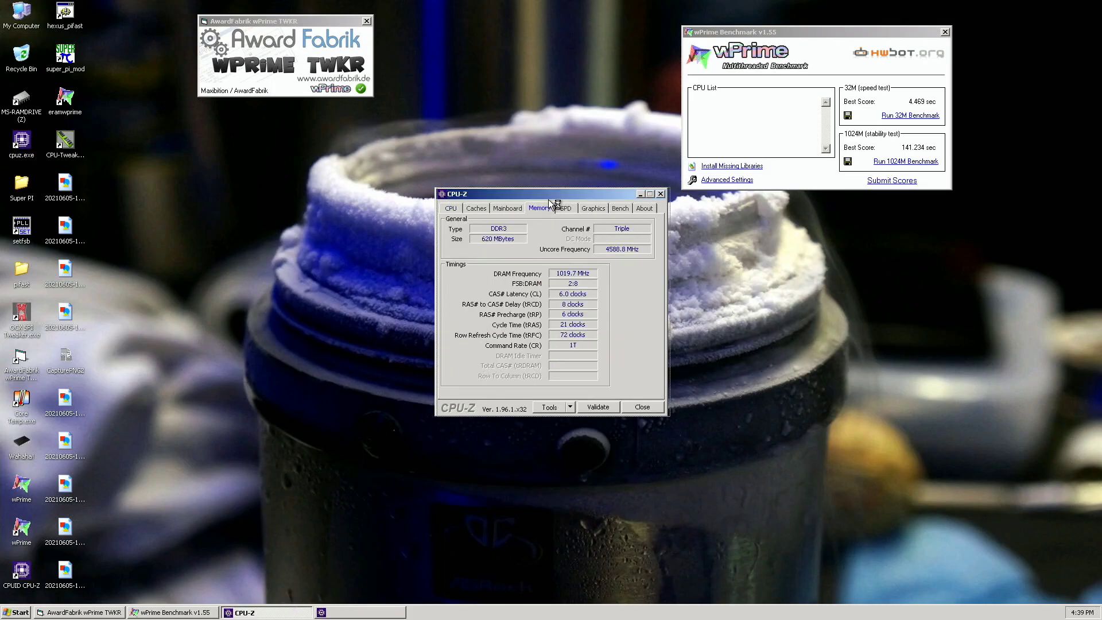
left_click(65, 357)
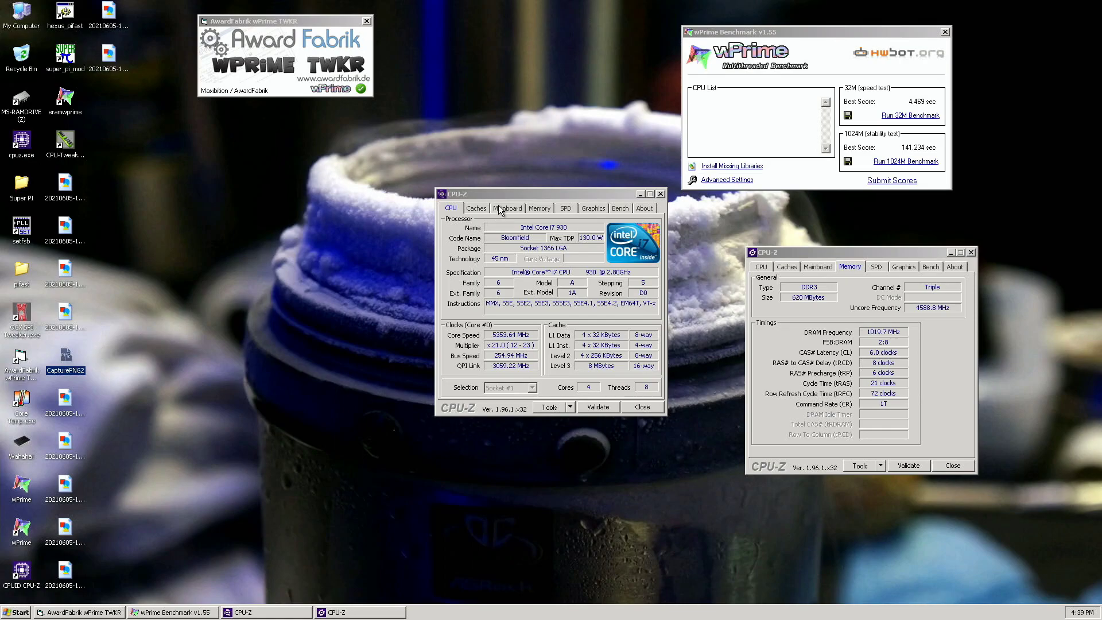
left_click_drag(502, 197, 272, 136)
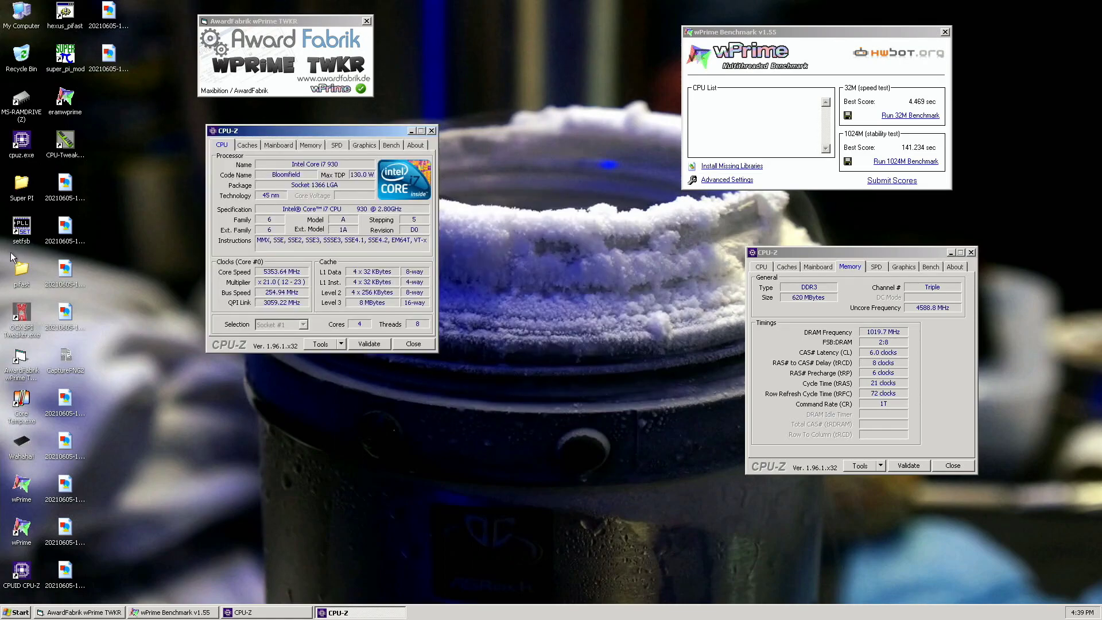
Add a CPU-Z Mainboard window and save a CapturePNG2 screenshot of the setup.
left_click(25, 148)
double_click(24, 146)
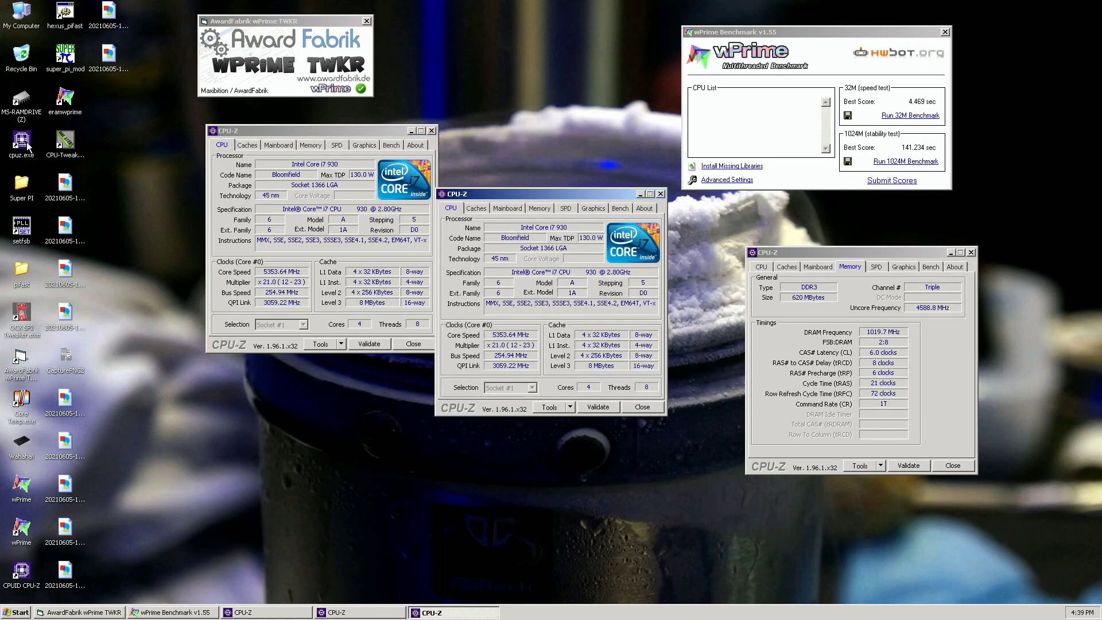
left_click(507, 208)
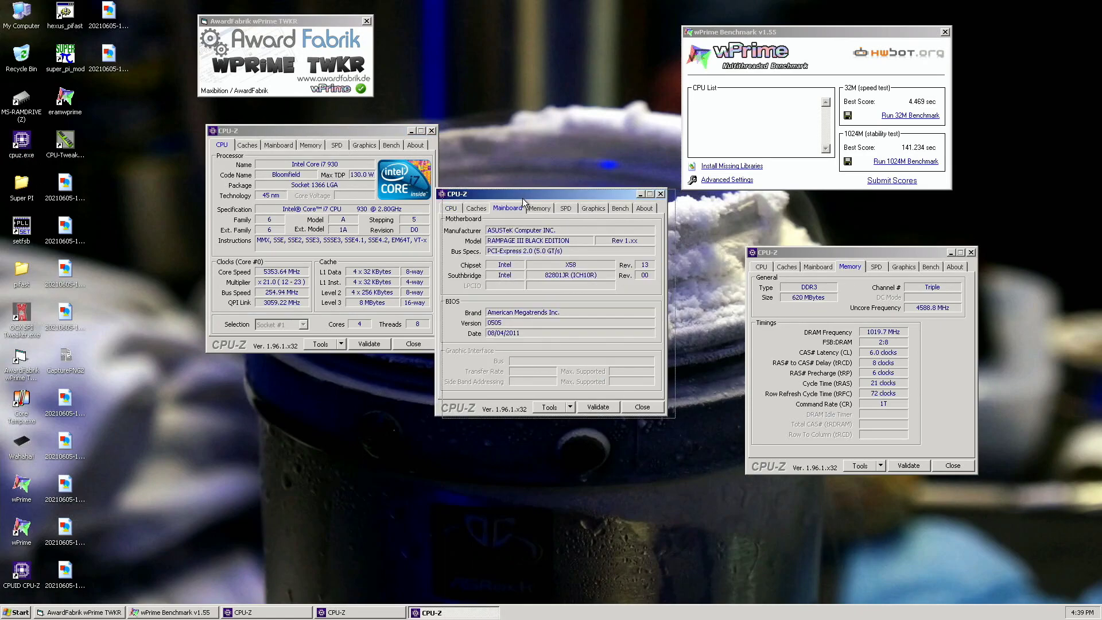
left_click_drag(517, 197, 549, 214)
left_click(65, 362)
double_click(67, 364)
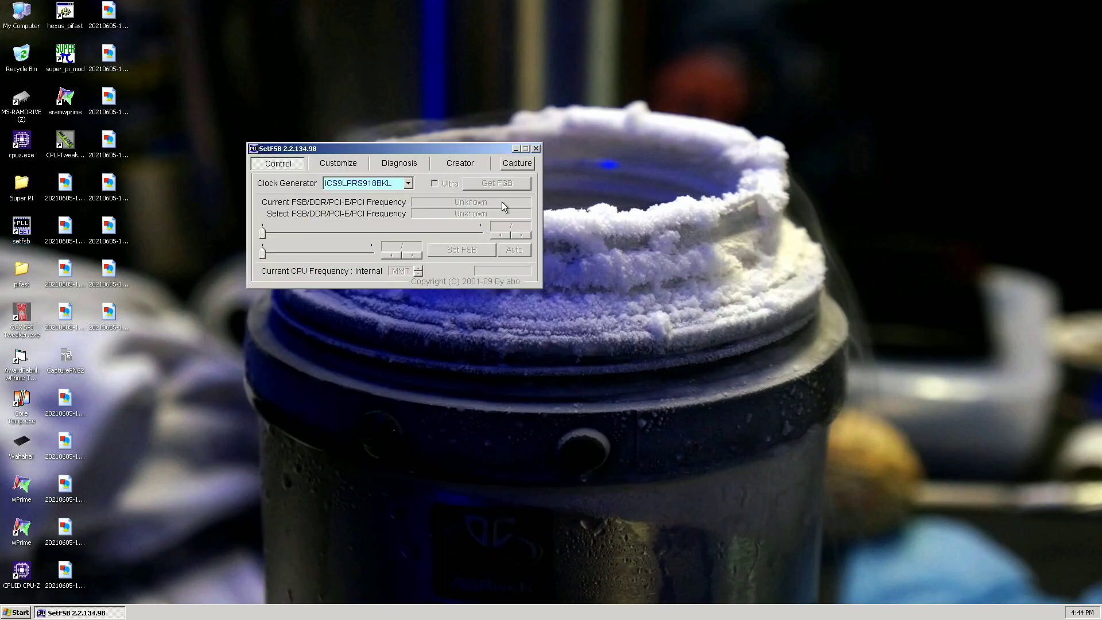
Step the bus up to 386/760 (about 5362 MHz CPU), then launch hexus_pifast.
left_click(504, 184)
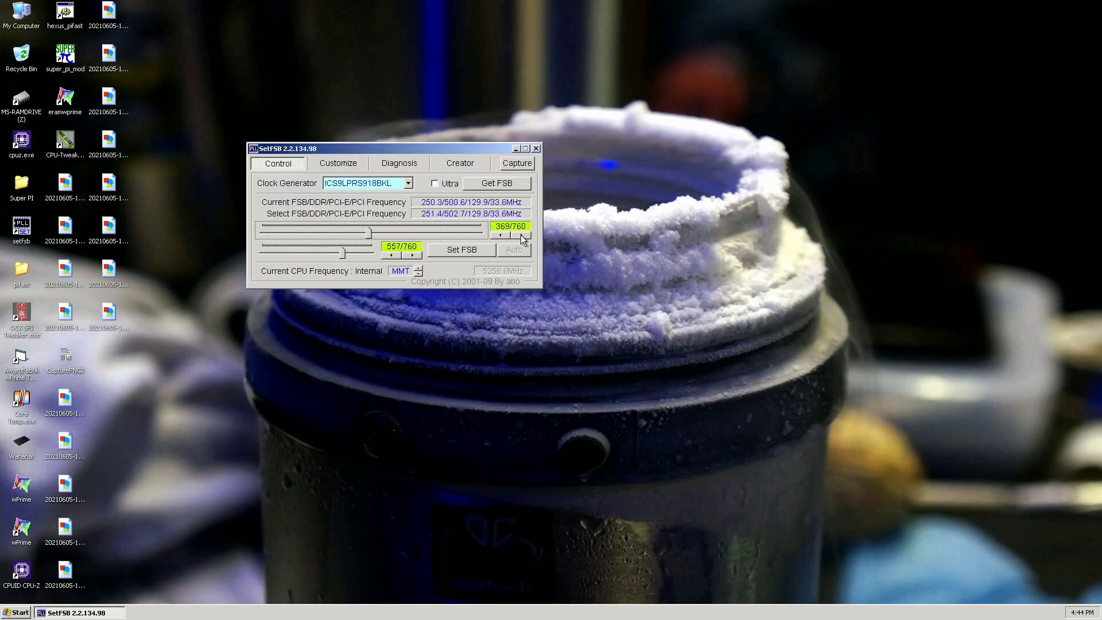
left_click(520, 236)
left_click(521, 236)
left_click(477, 249)
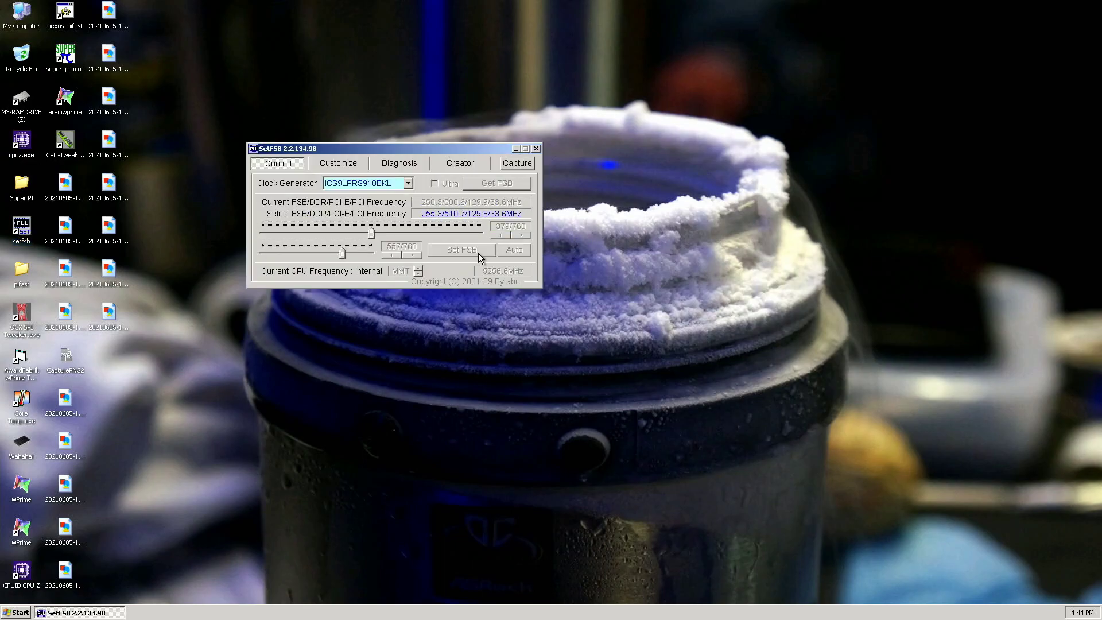
left_click(525, 235)
left_click(525, 234)
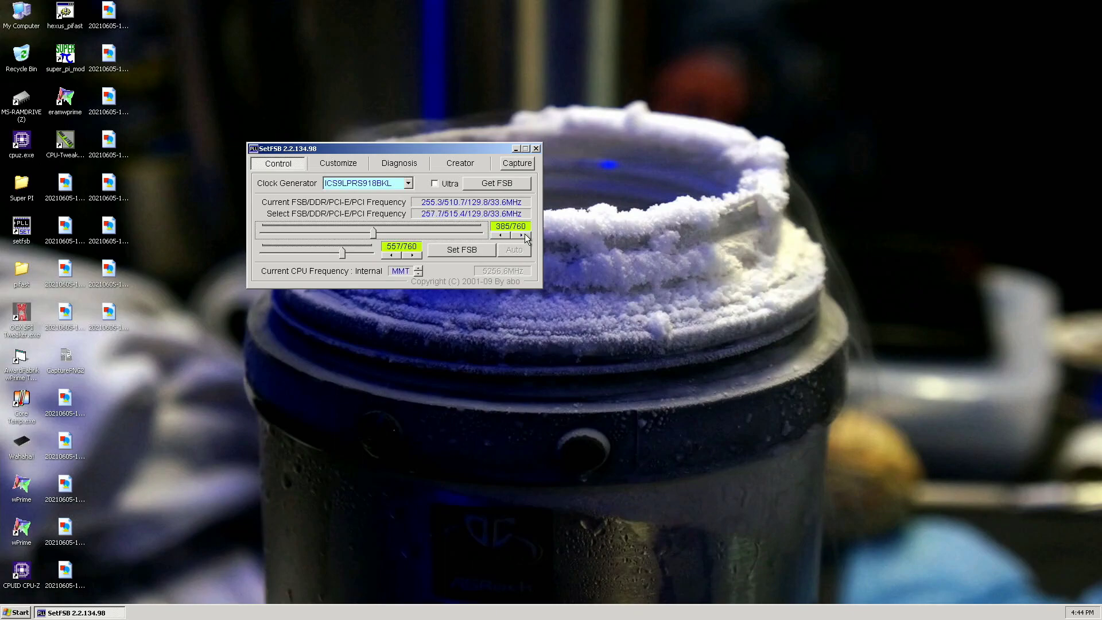
left_click(484, 254)
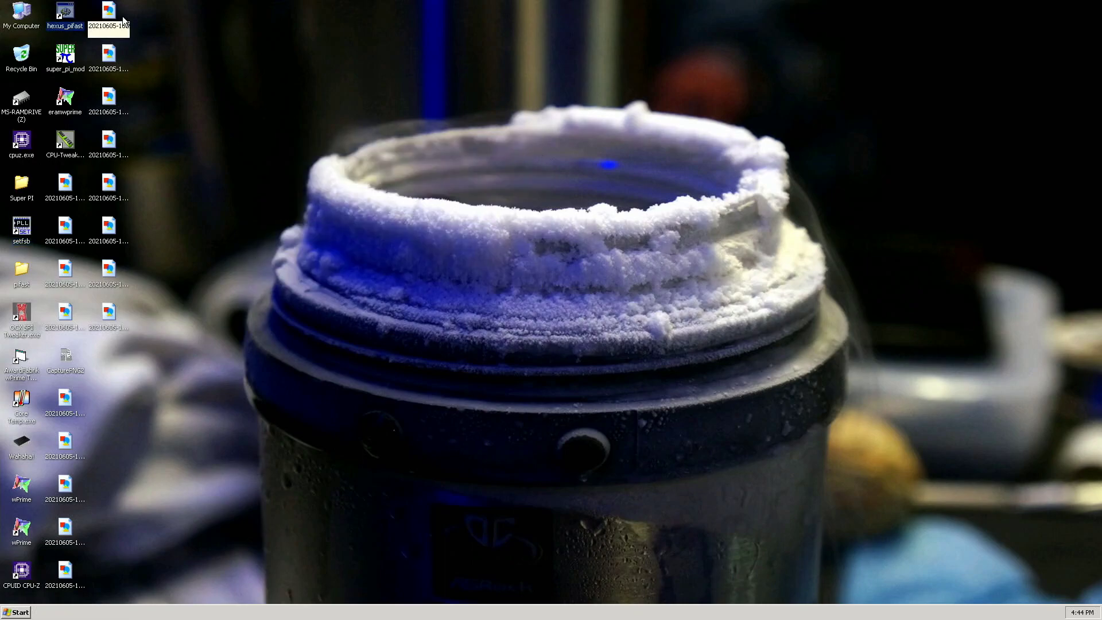
key("Return")
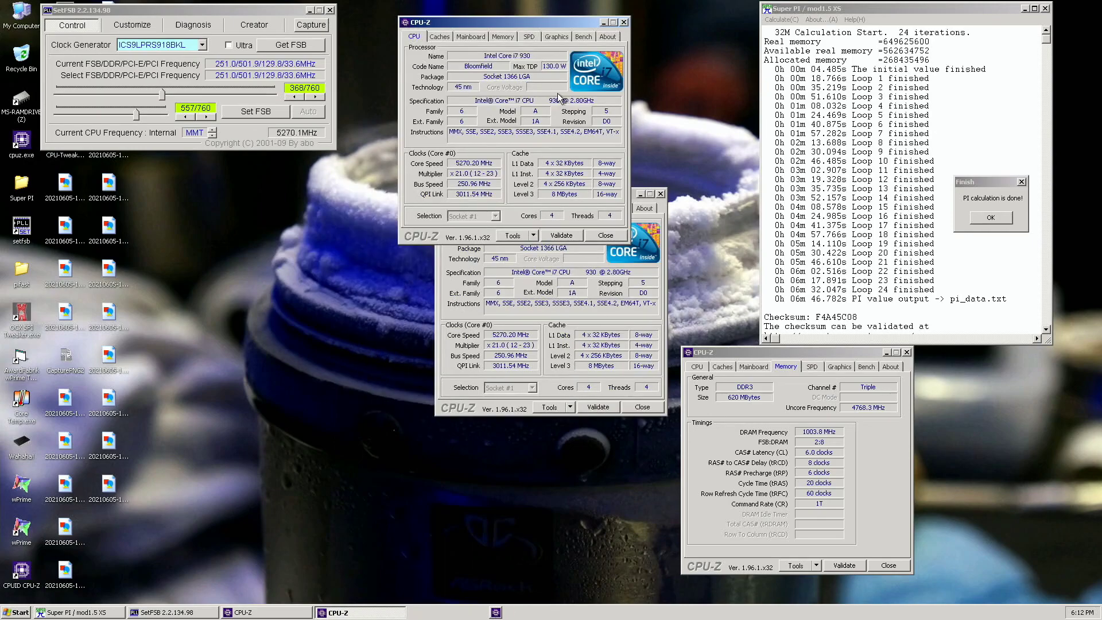
Position the Mainboard window below the processor window and pick CapturePNG2.
left_click_drag(475, 298, 473, 297)
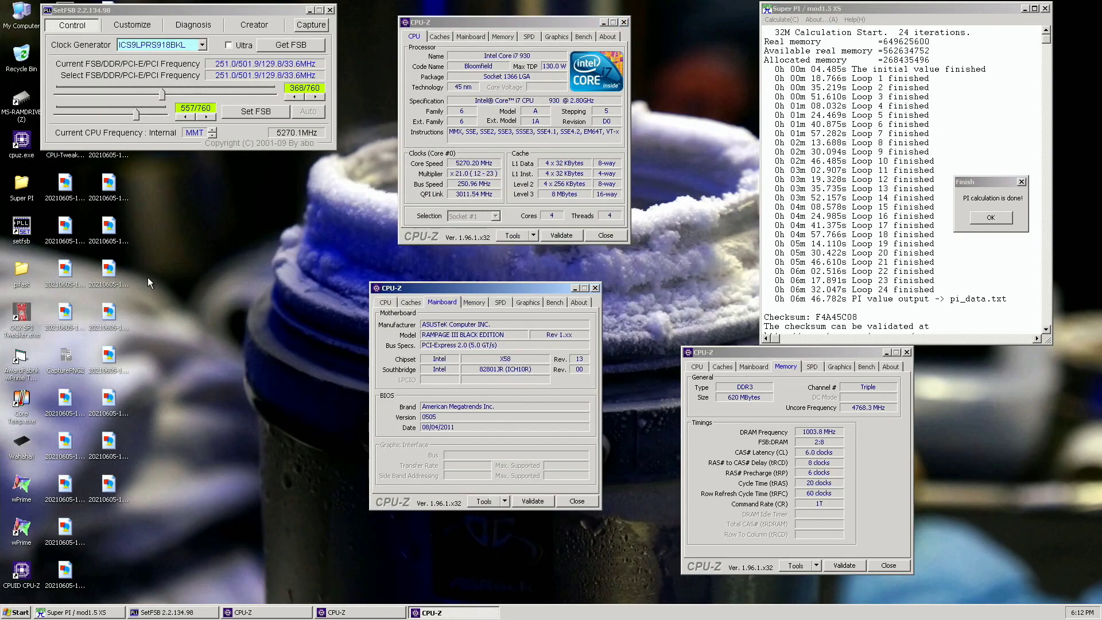
left_click(66, 362)
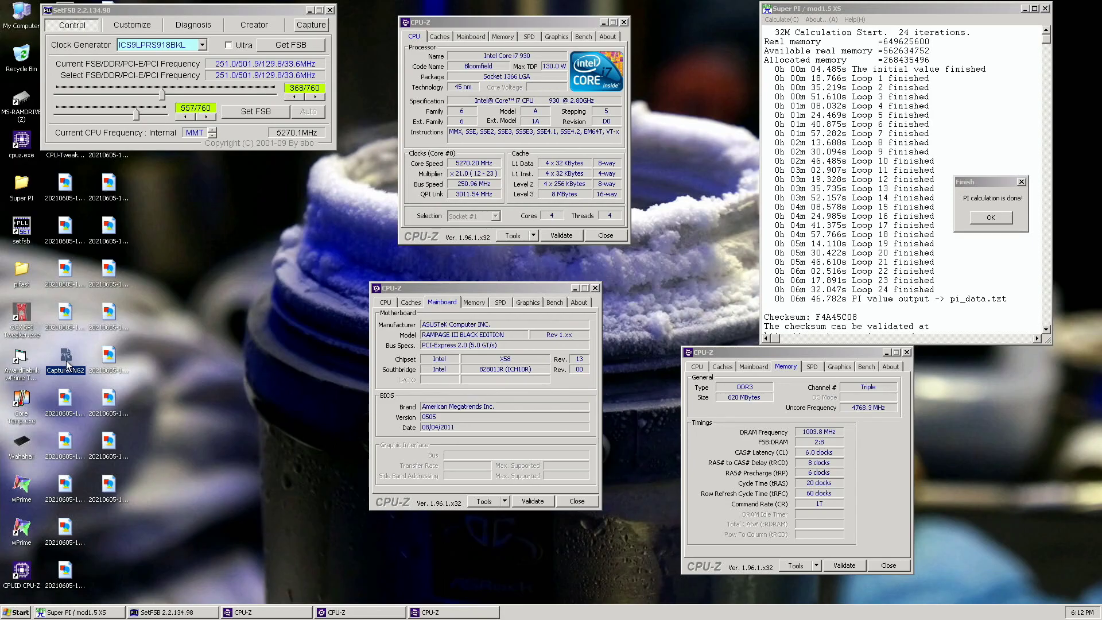